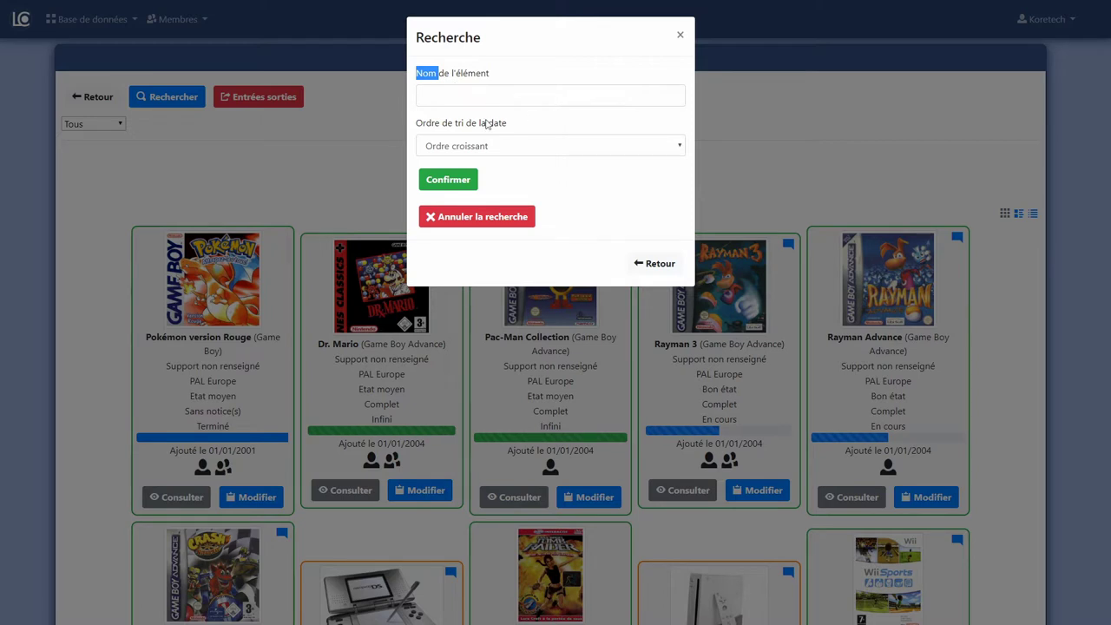
Search the collection for elements whose name contains "sta", sorted by date in ascending order (Ordre croissant).
left_click(485, 149)
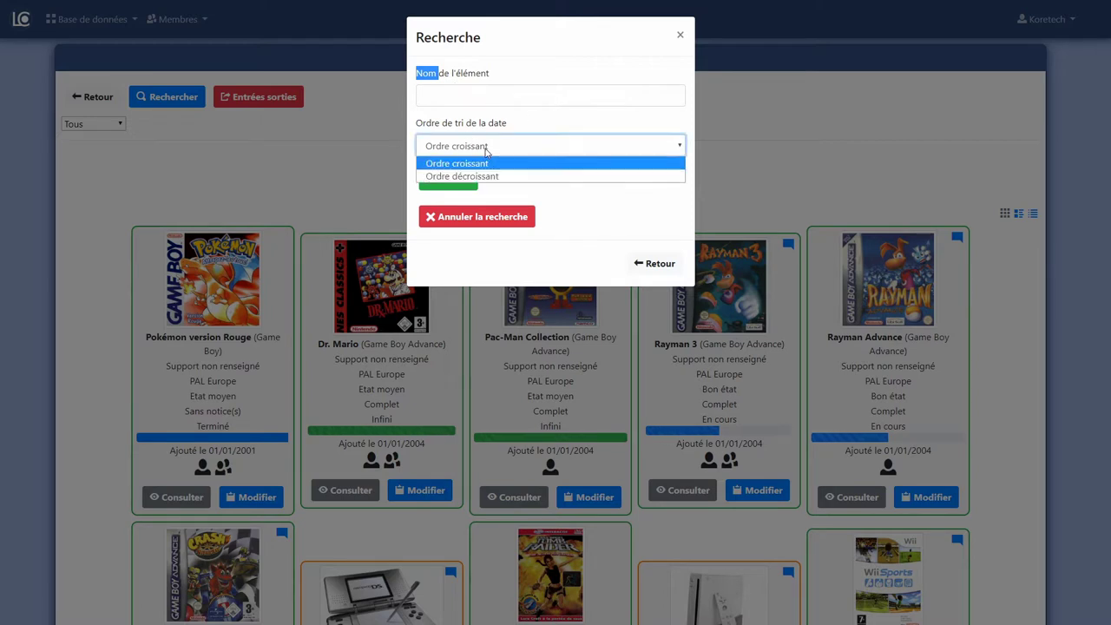
left_click(486, 152)
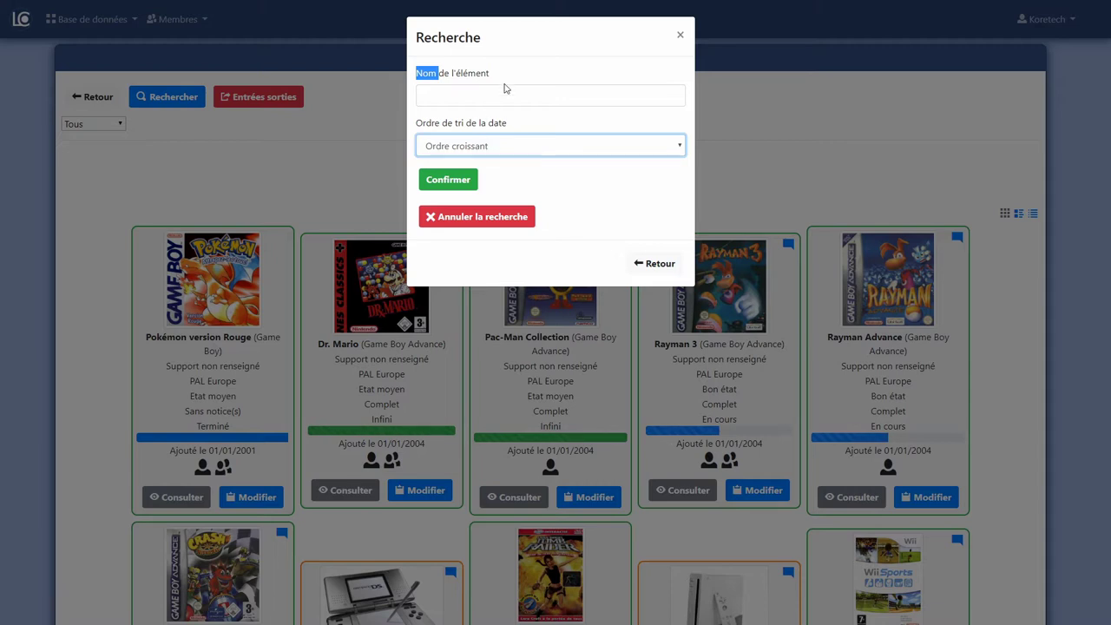
left_click(503, 90)
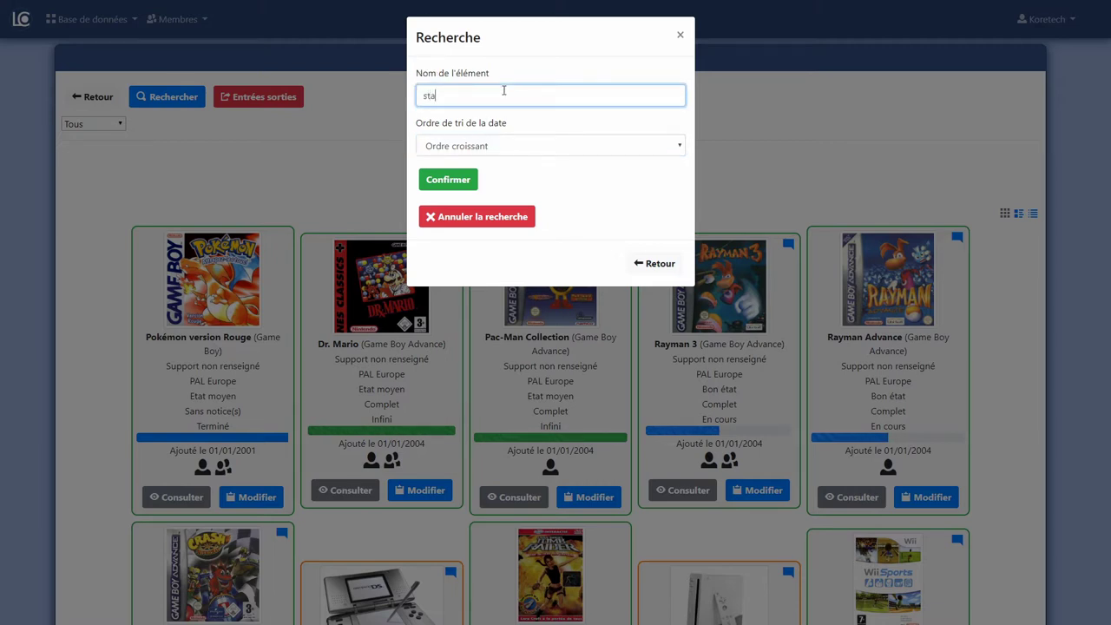
type("sta")
key("Return")
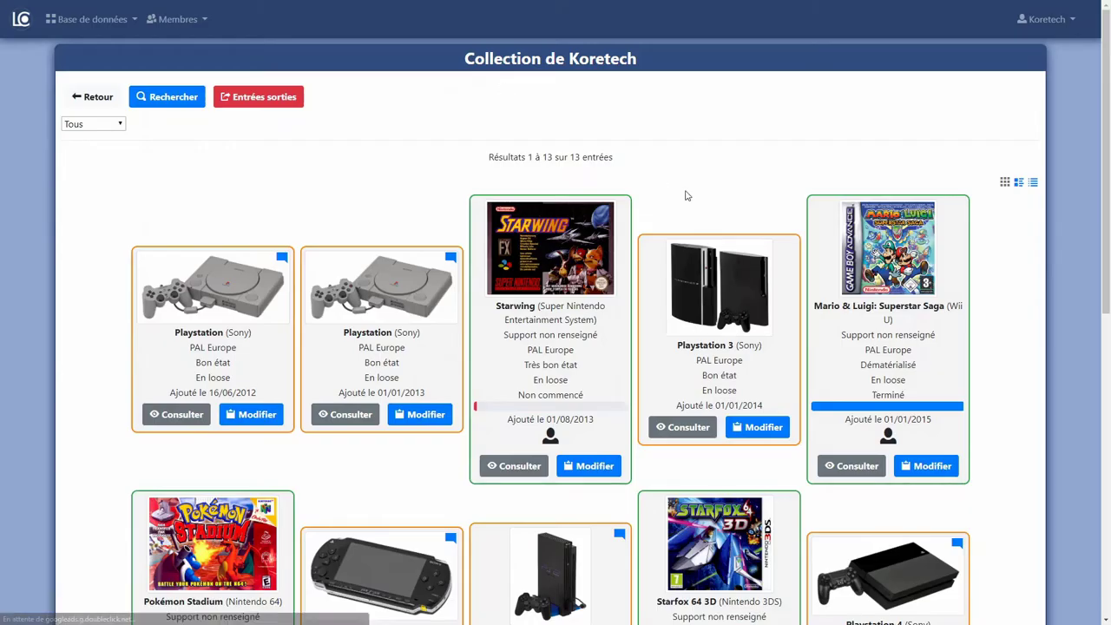
Look through the cards of all entries matching "sta", and check the criteria held in the search form.
scroll(460, 254, "down", 2)
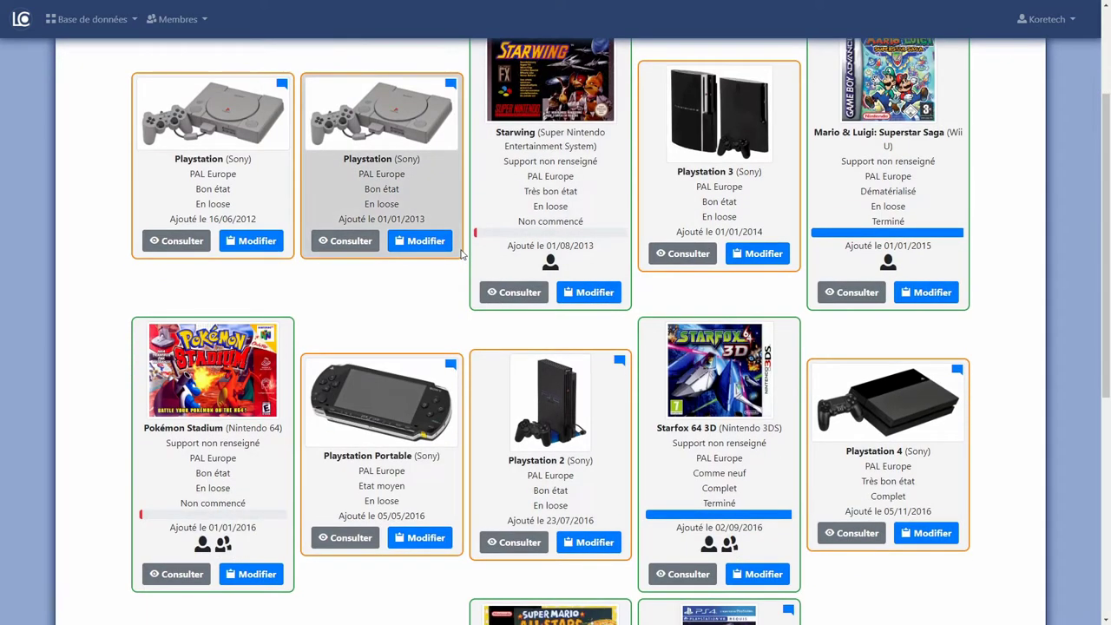
scroll(428, 263, "up", 1)
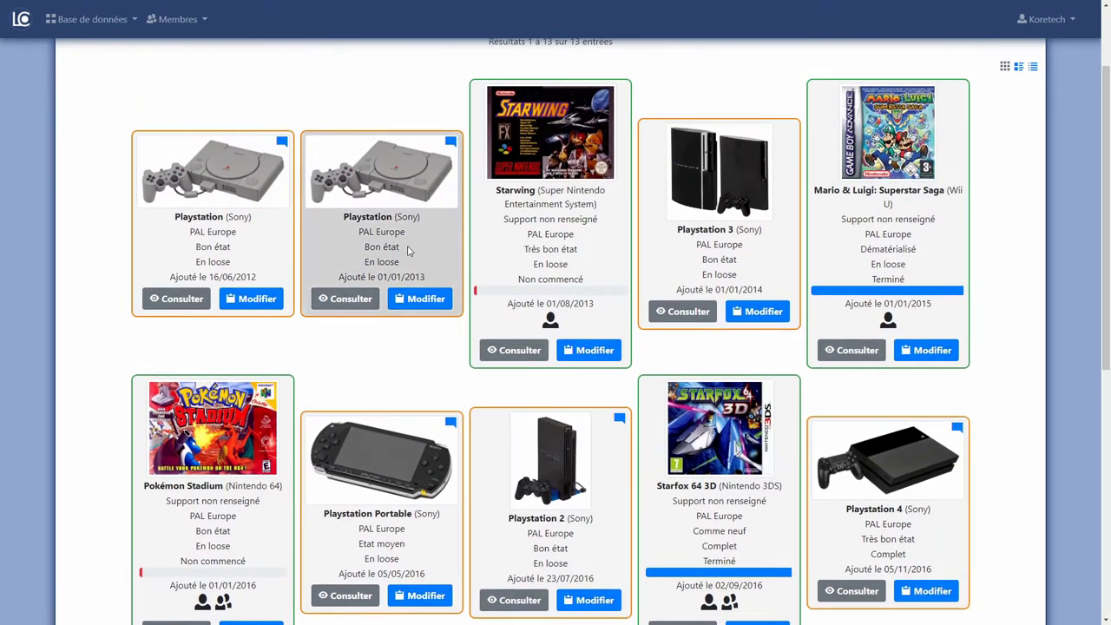
left_click_drag(361, 217, 374, 217)
scroll(423, 300, "down", 1)
left_click(441, 303)
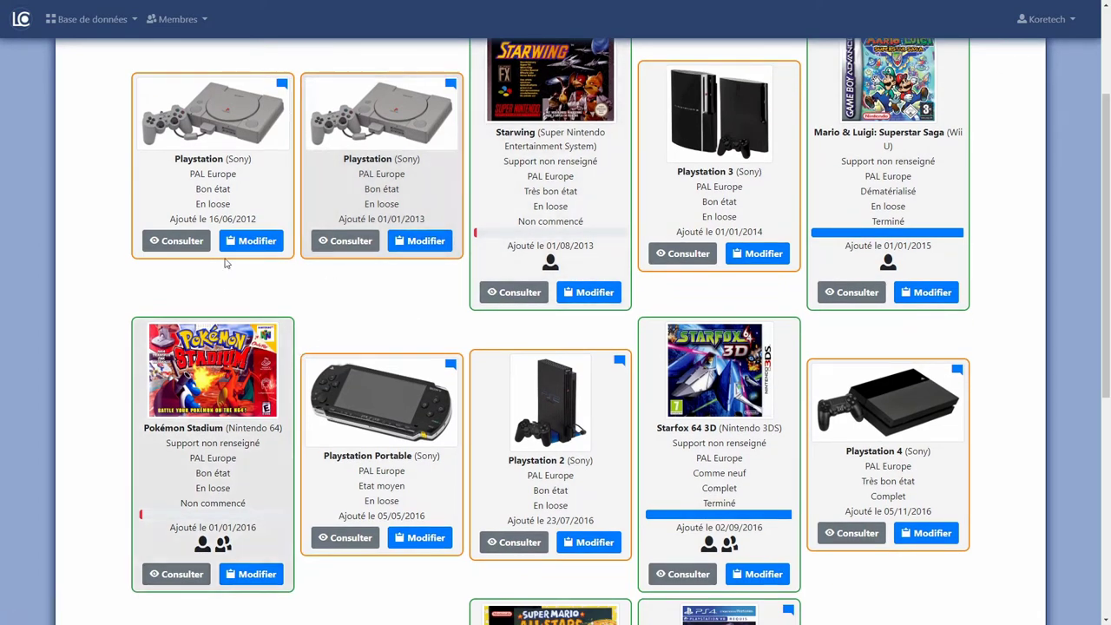
scroll(440, 355, "down", 3)
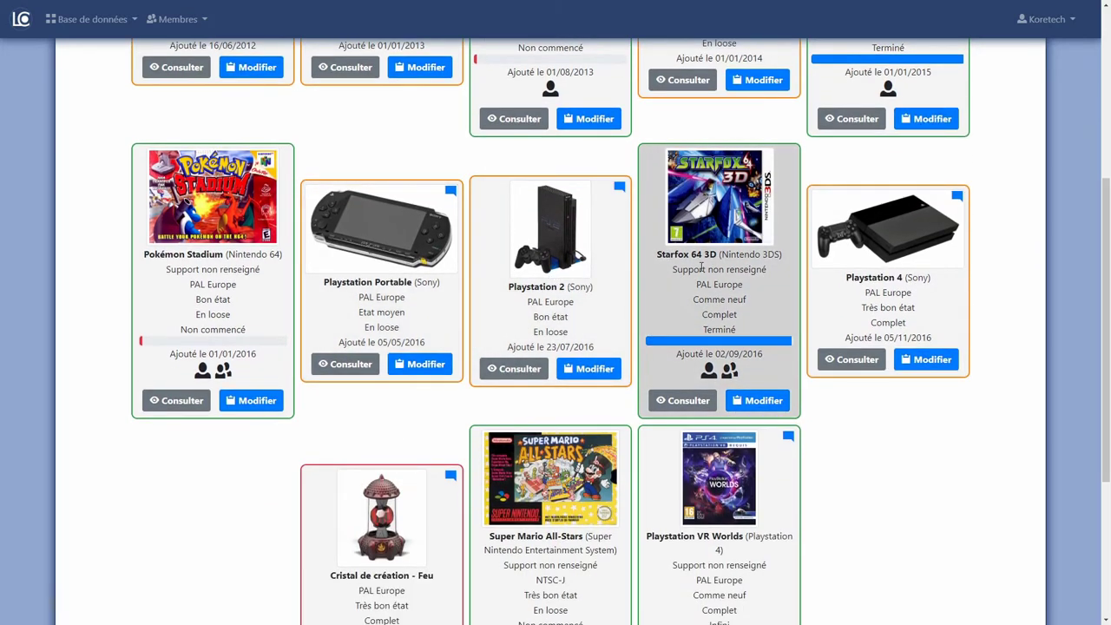
scroll(714, 264, "down", 1)
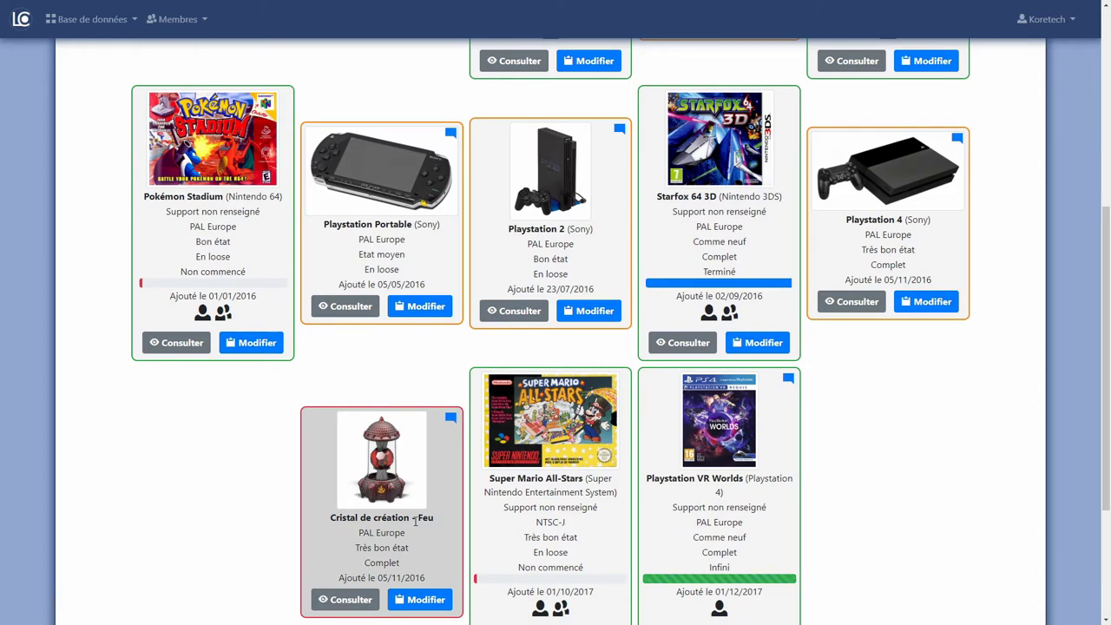
scroll(415, 521, "up", 5)
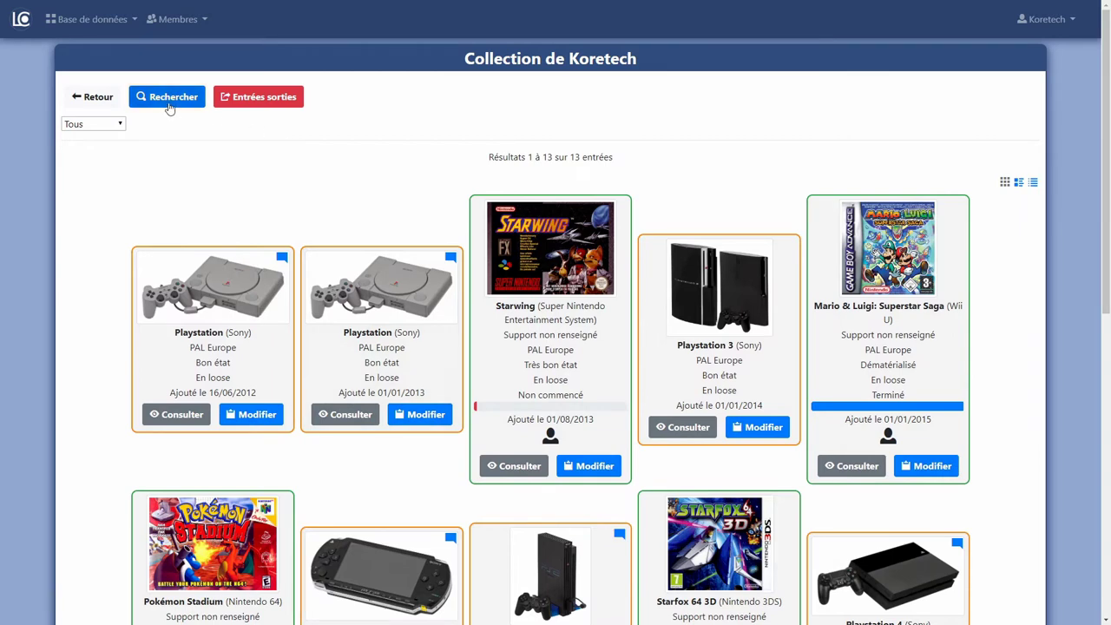
left_click(169, 96)
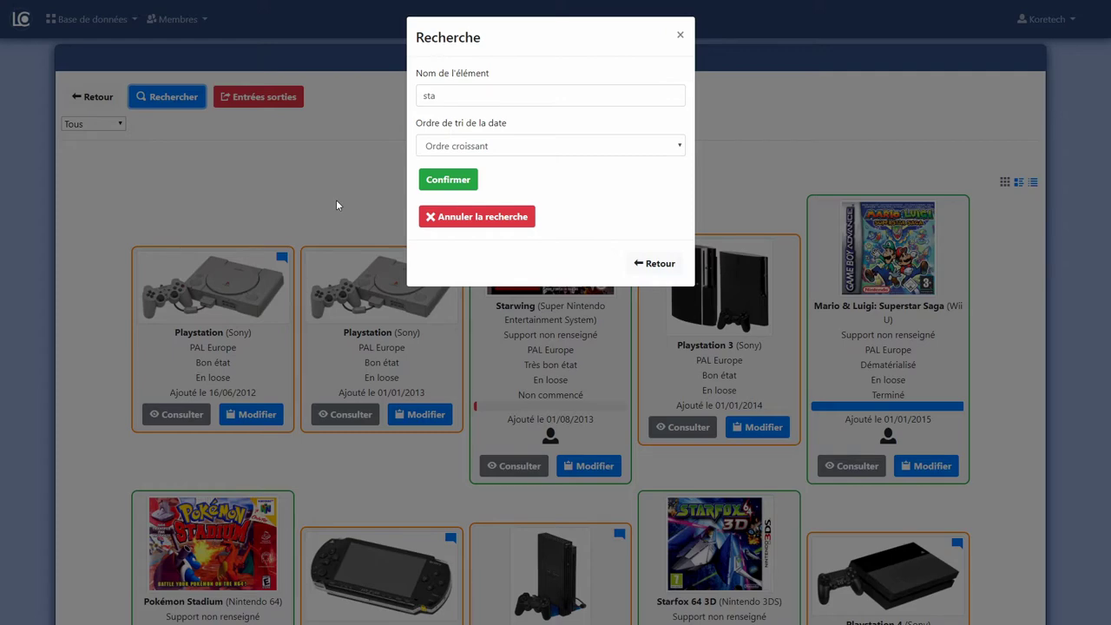
left_click(337, 205)
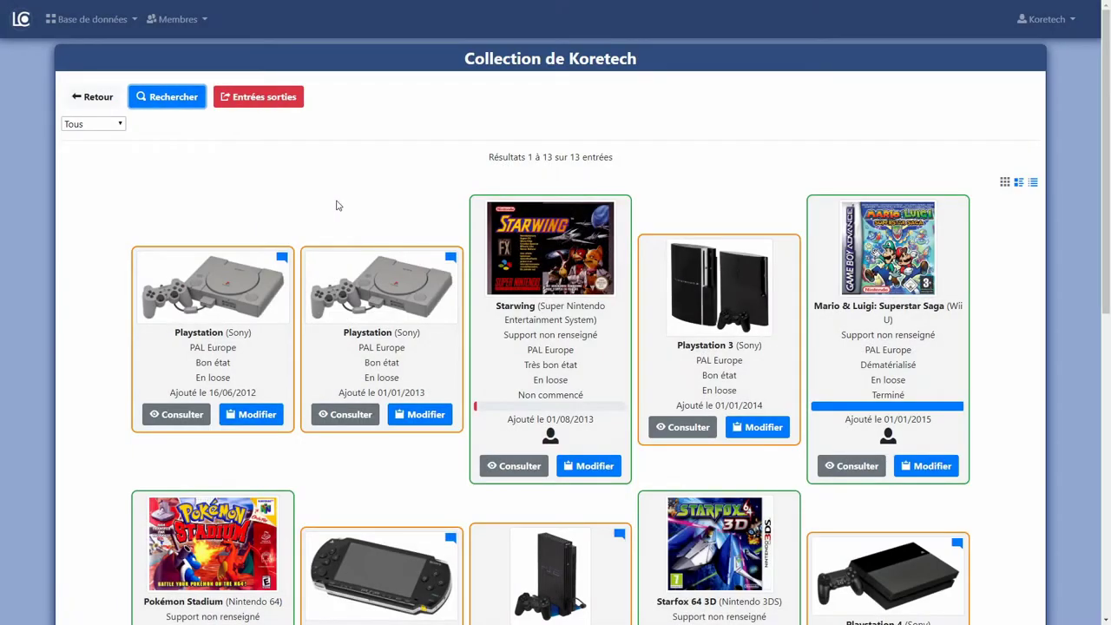
Display the search results as a list with thumbnails and examine the support and progression details of the entries.
left_click(1019, 184)
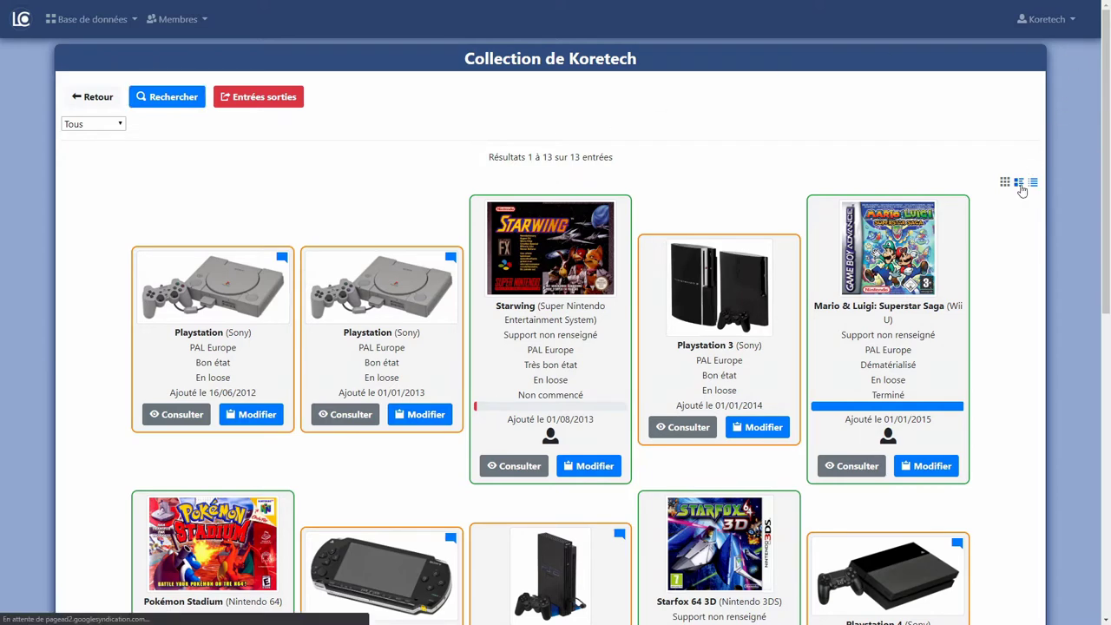
scroll(838, 168, "down", 5)
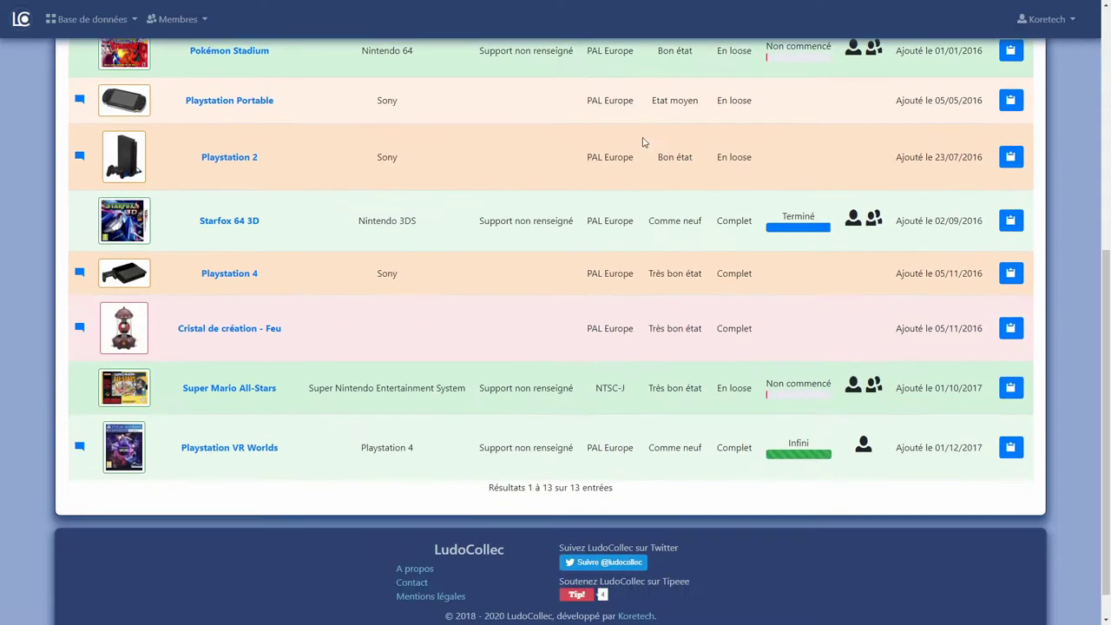
scroll(643, 141, "down", 1)
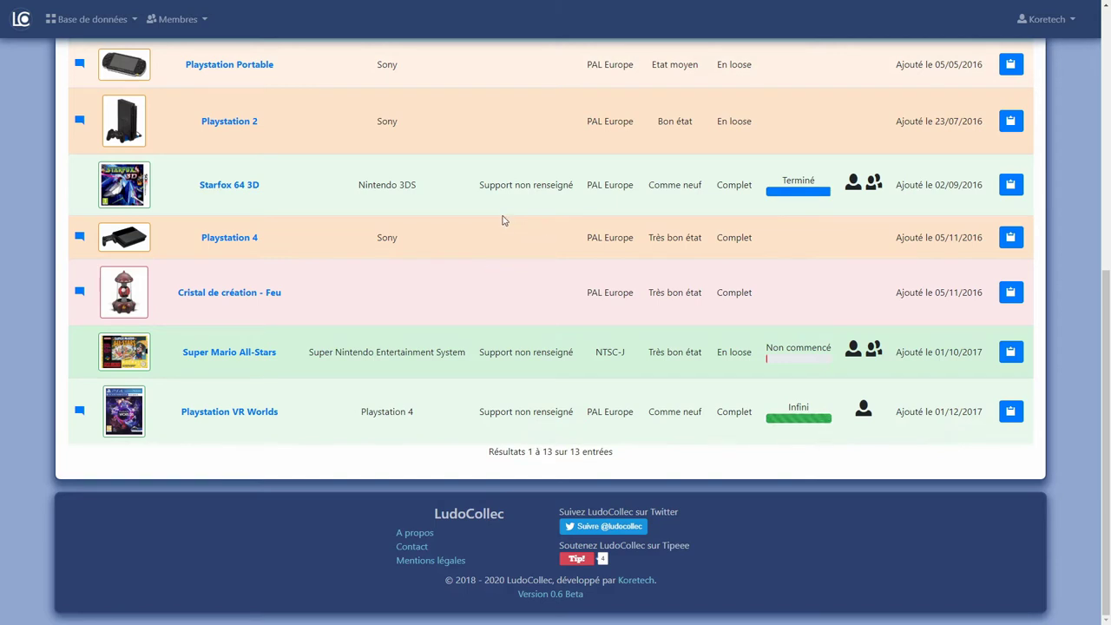
left_click_drag(781, 182, 834, 188)
left_click(761, 245)
left_click_drag(477, 185, 579, 185)
left_click(543, 292)
scroll(543, 291, "up", 5)
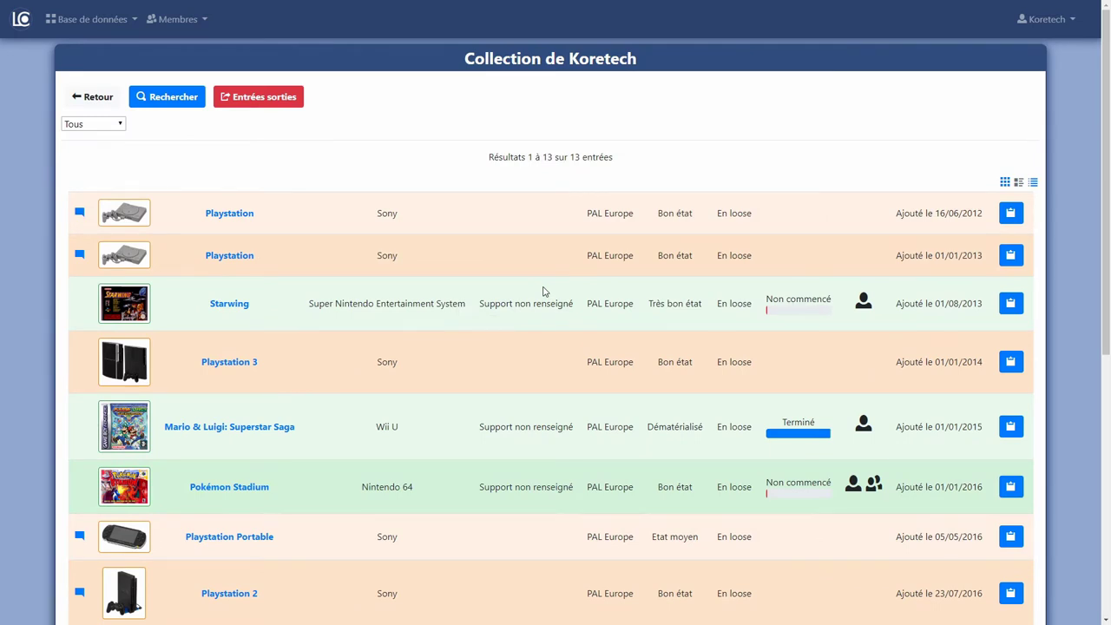
Filter the collection to Jeux vidéo and display the entries as a grid of cards.
left_click(122, 126)
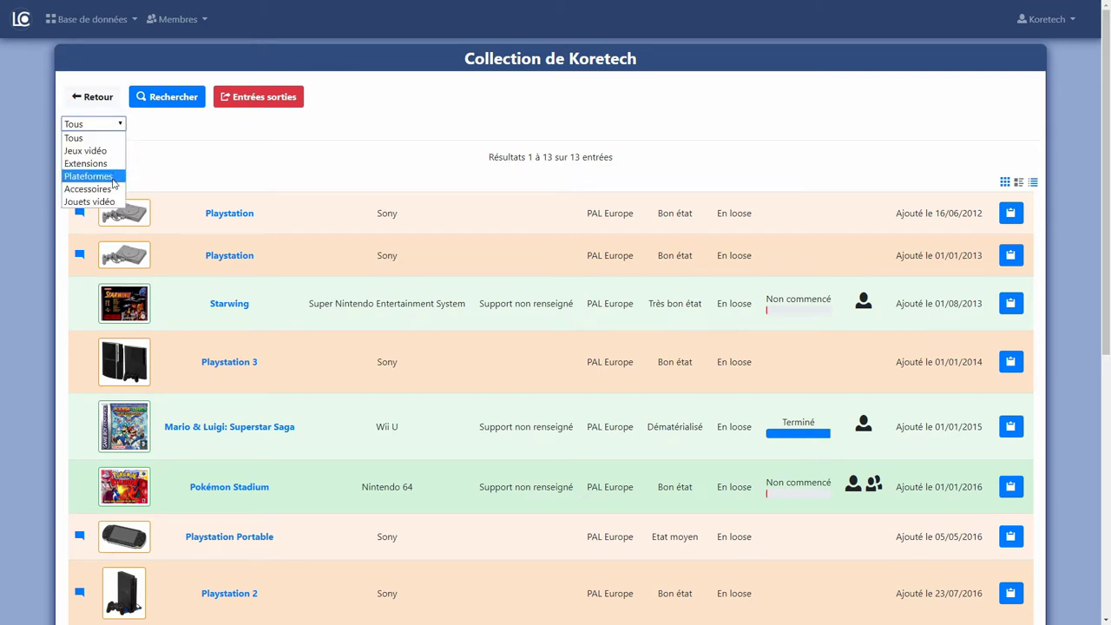
left_click(96, 150)
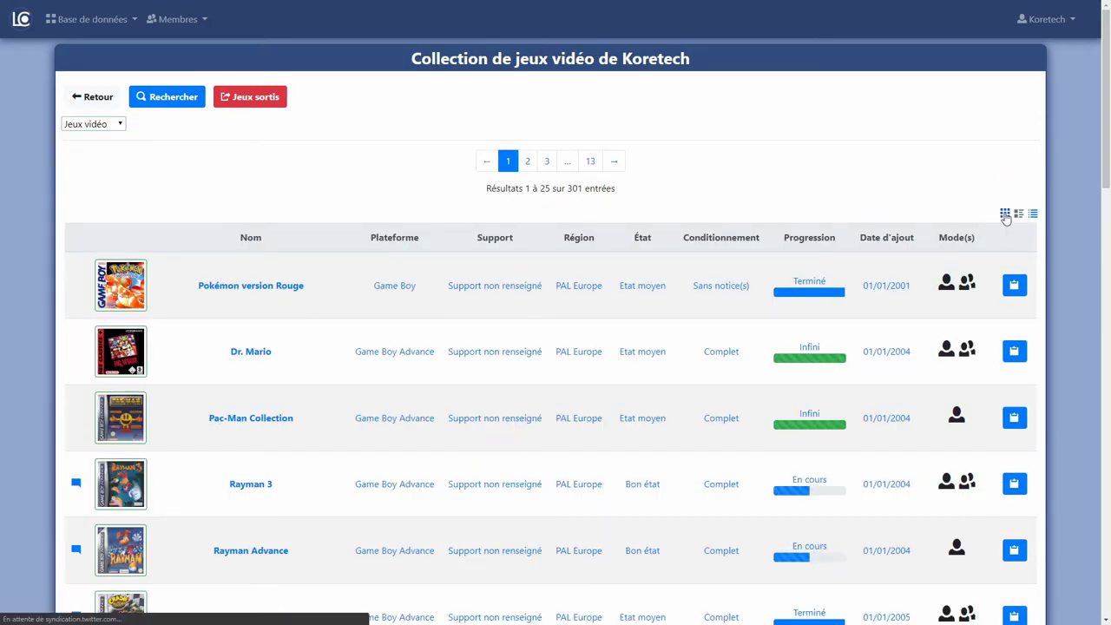
left_click(1004, 214)
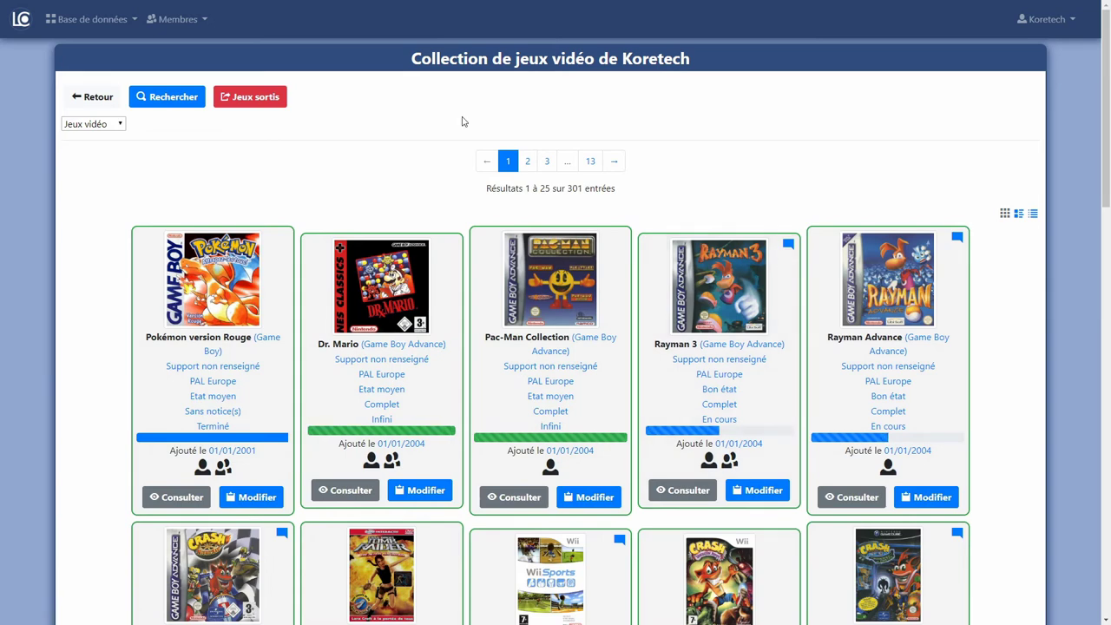
left_click_drag(410, 58, 594, 66)
Switch the collection category to Plateformes and check the page title.
left_click(113, 124)
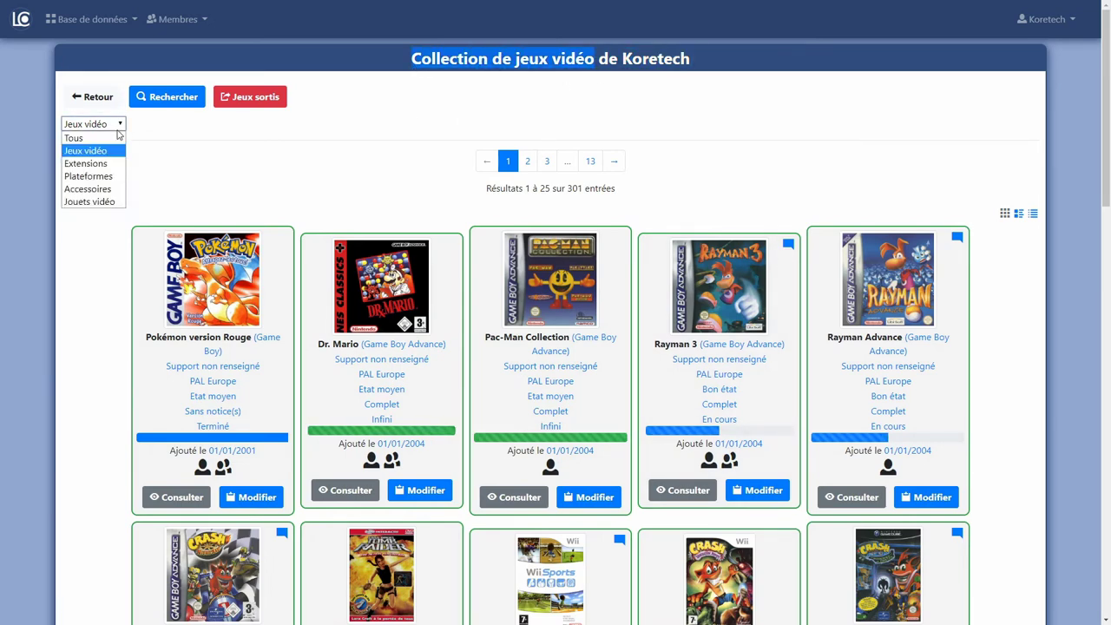
left_click(111, 179)
double_click(539, 62)
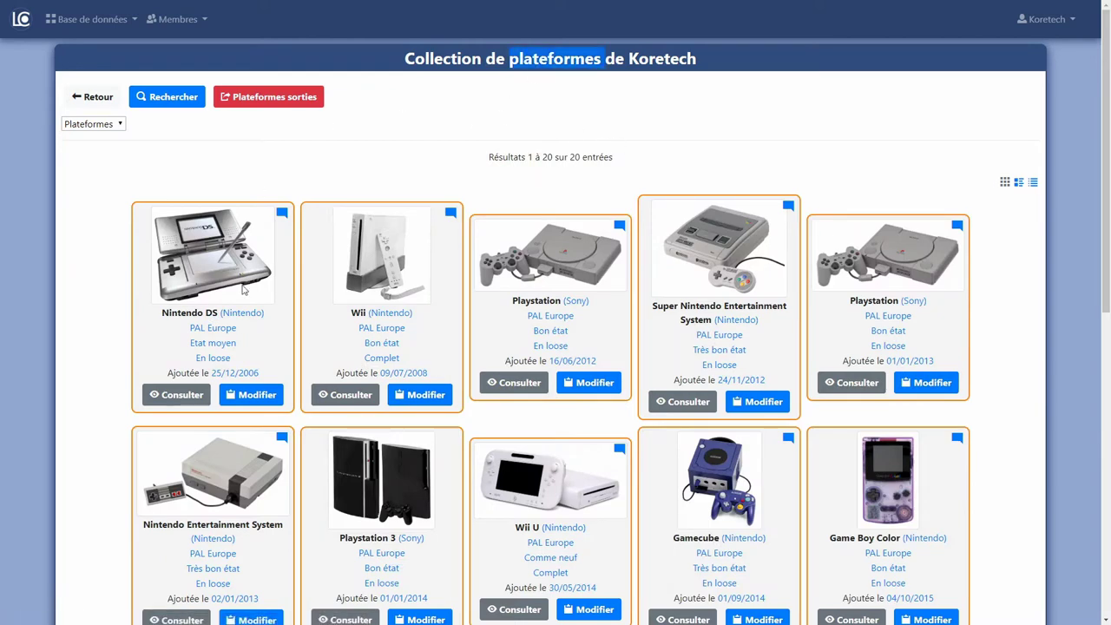
Switch the collection category to Jouets vidéo and check the page title.
left_click(107, 124)
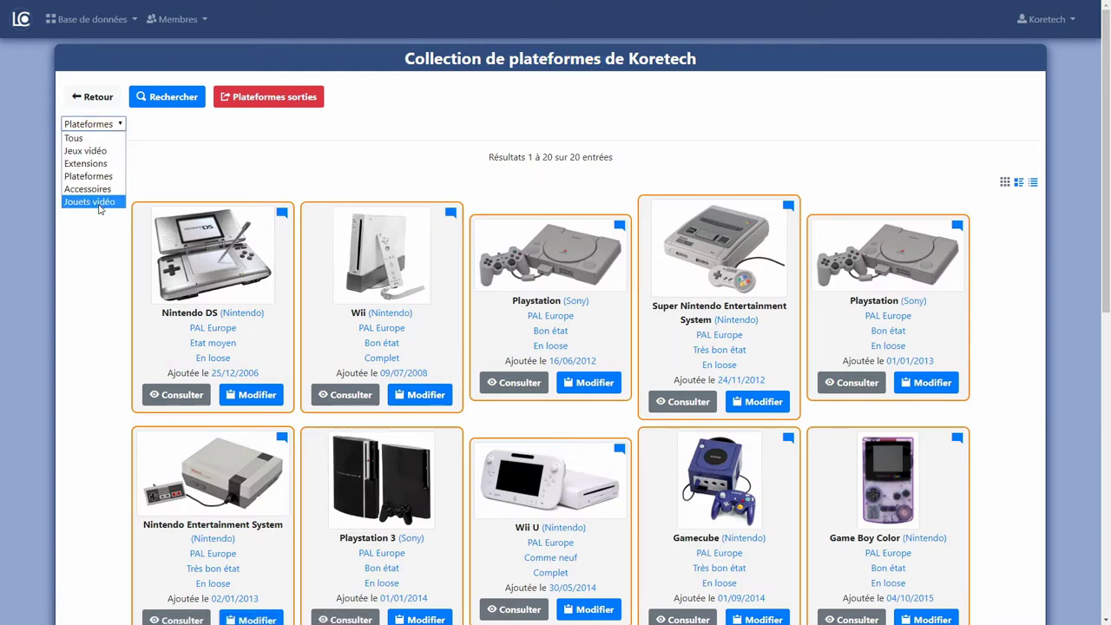
left_click(100, 203)
left_click_drag(510, 61, 609, 54)
left_click(398, 183)
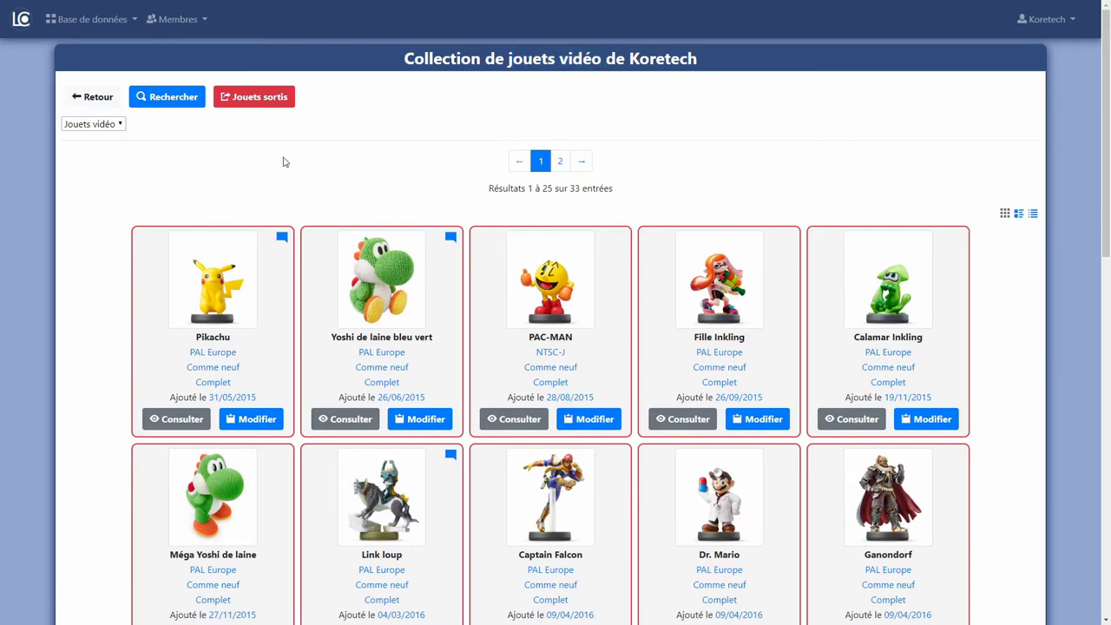
Review the search criteria offered for video toys, such as Série, and close the form.
left_click(186, 102)
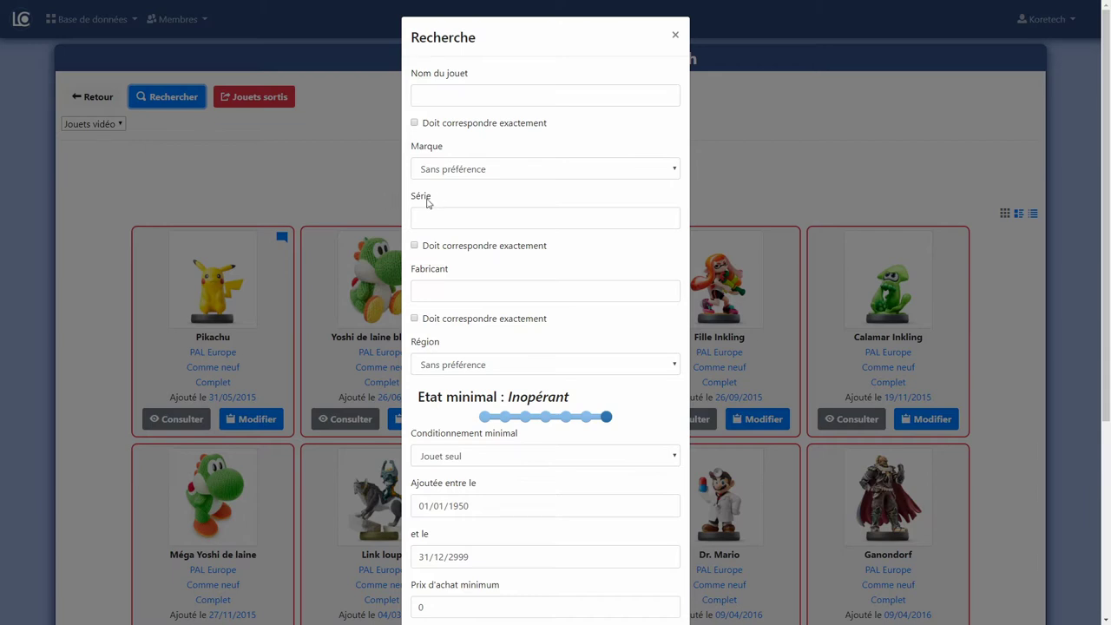
left_click_drag(437, 205, 413, 203)
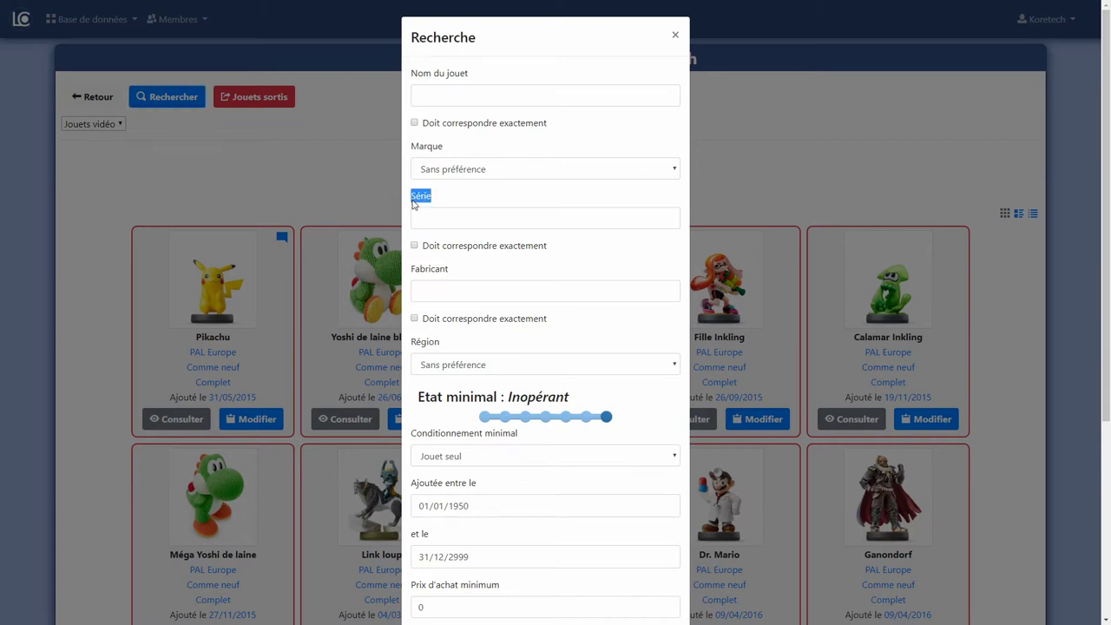
left_click(291, 198)
Switch the collection category to Plateformes and examine the Type de plateforme options in its search form.
left_click(93, 124)
left_click(111, 162)
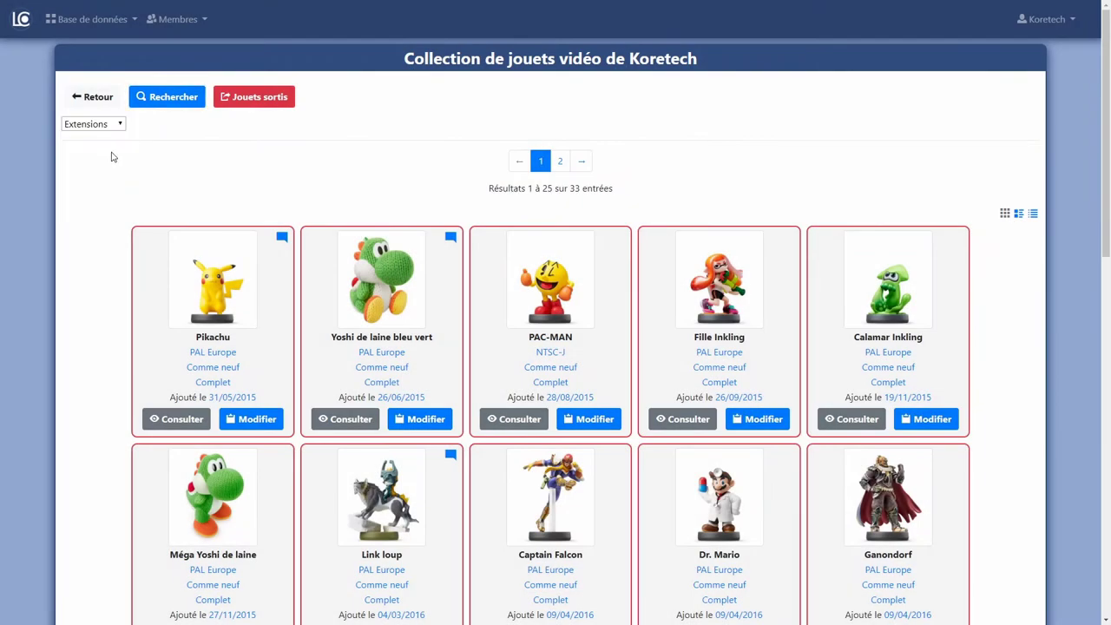
left_click(121, 126)
left_click(104, 174)
left_click(170, 96)
scroll(259, 171, "down", 1)
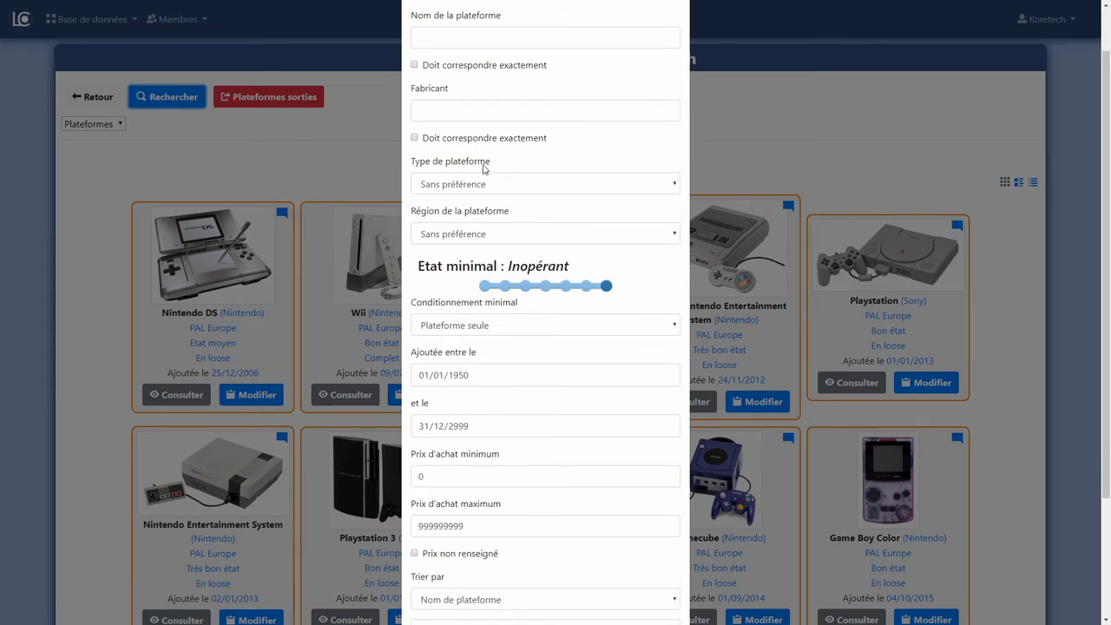
left_click_drag(492, 162, 412, 166)
left_click(529, 184)
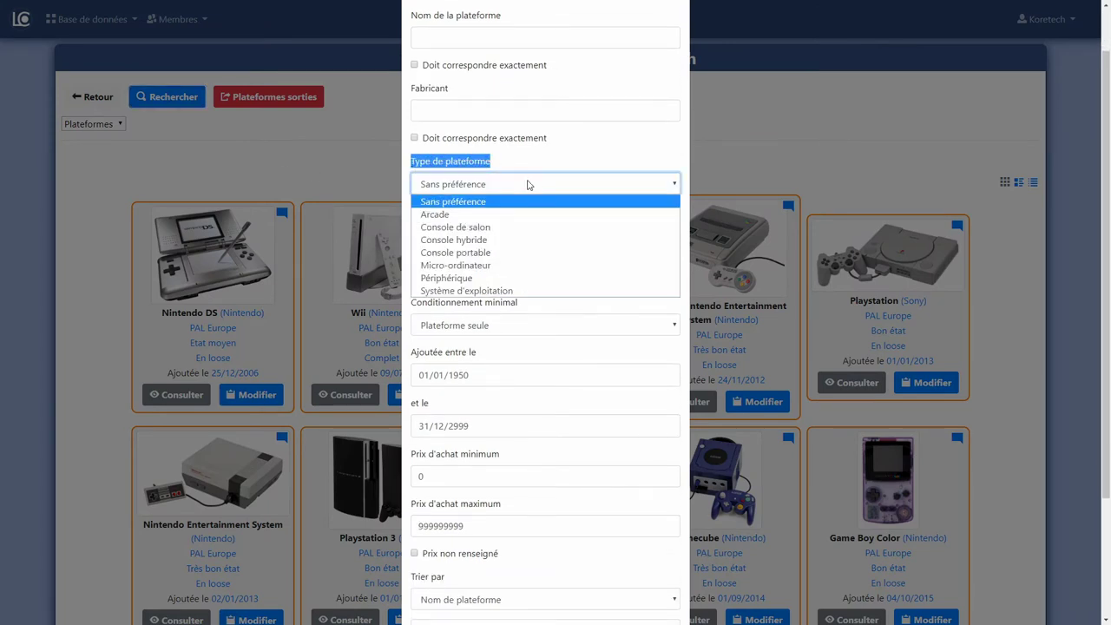
left_click(307, 185)
Switch the collection category to Jeux vidéo and review its search criteria, including game modes, state and minimum progression.
left_click(93, 124)
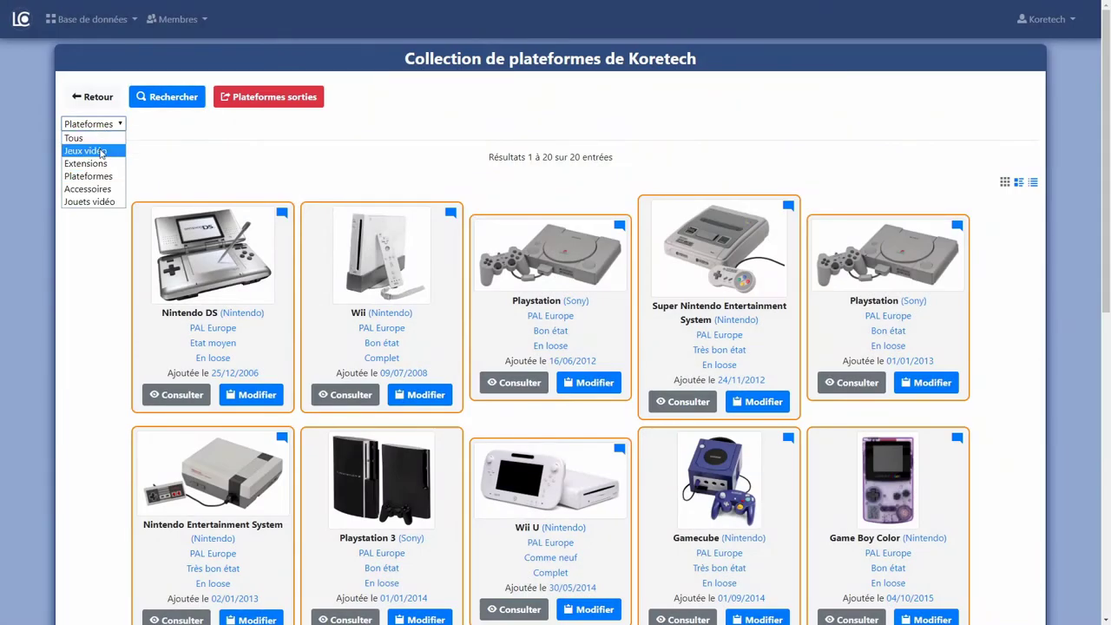
left_click(87, 151)
left_click(161, 101)
scroll(265, 178, "down", 6)
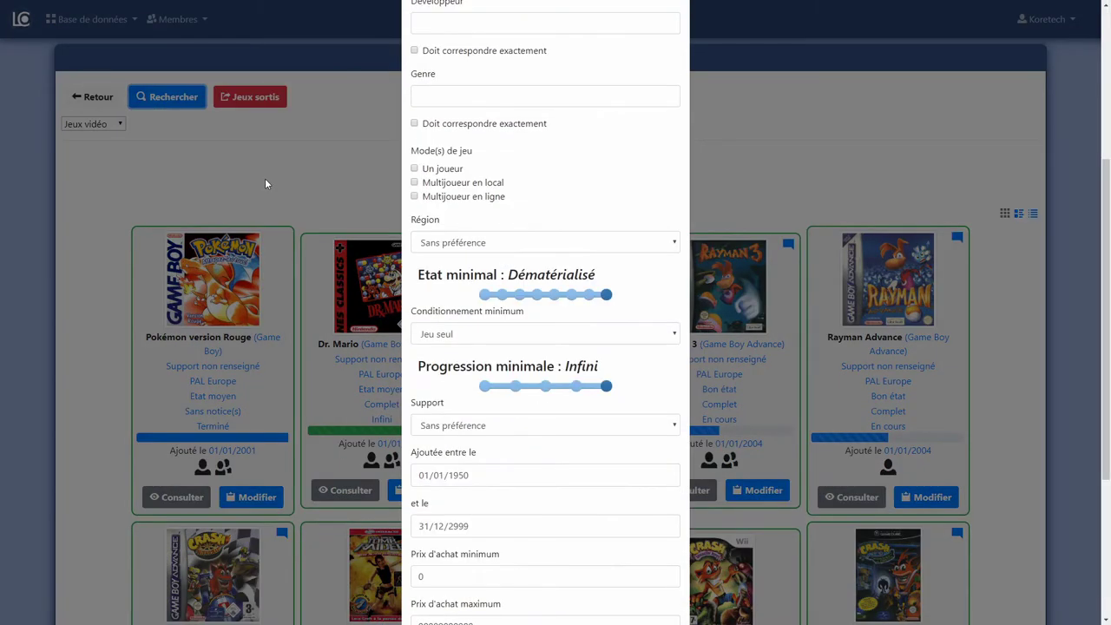
scroll(528, 209, "up", 2)
left_click_drag(578, 276, 668, 287)
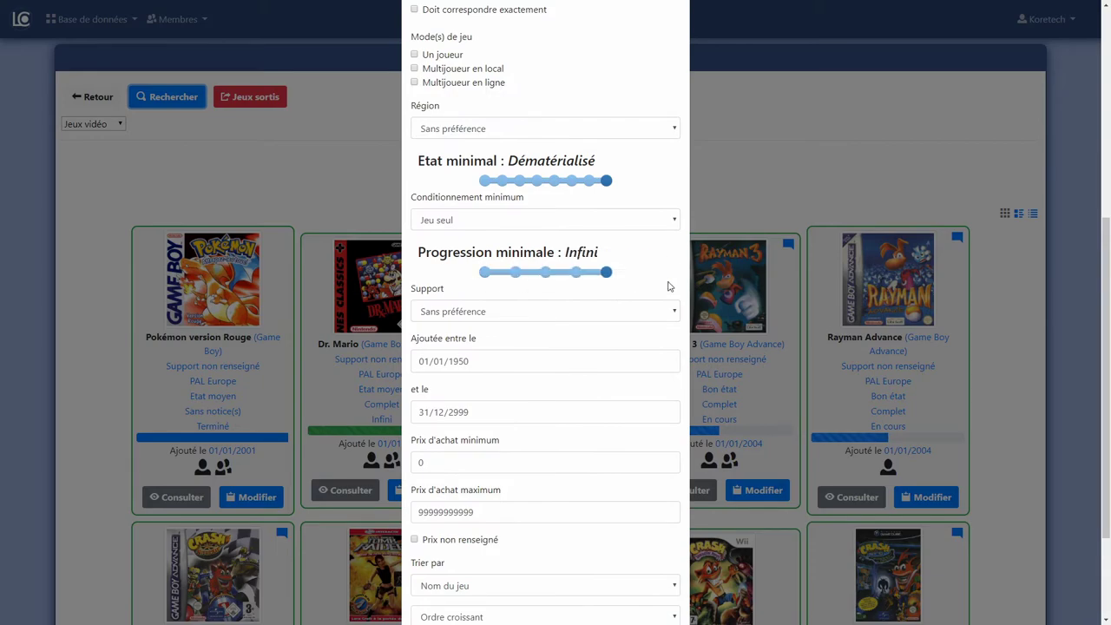
left_click(777, 180)
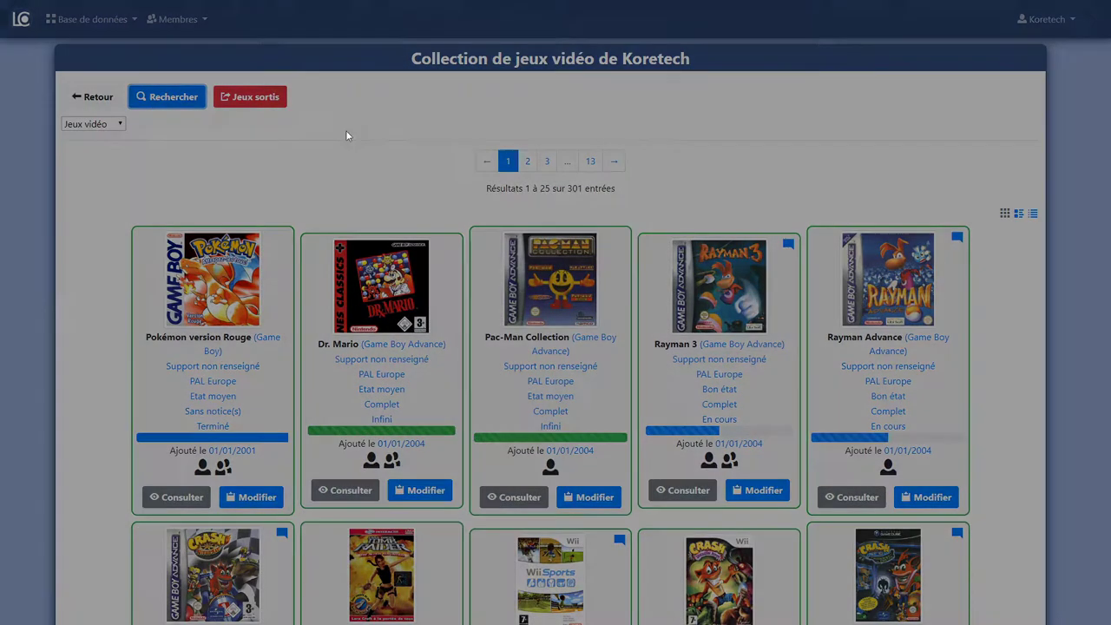
Search the video game collection for the name "crash bandicoot" and view the matching games.
left_click(476, 101)
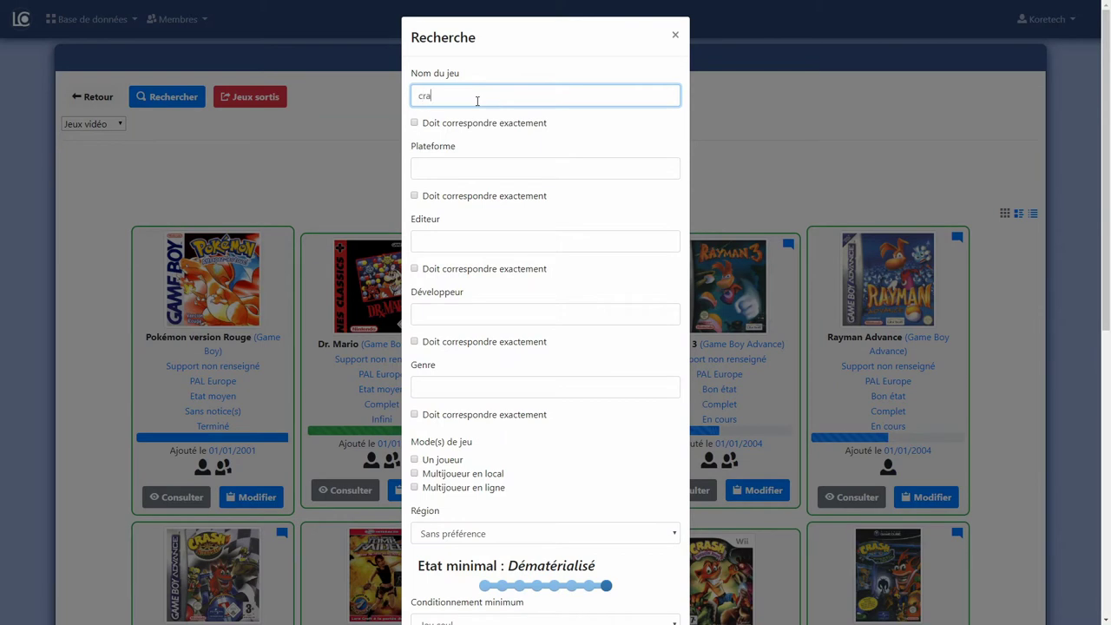
type("crash bandicoot")
key("Return")
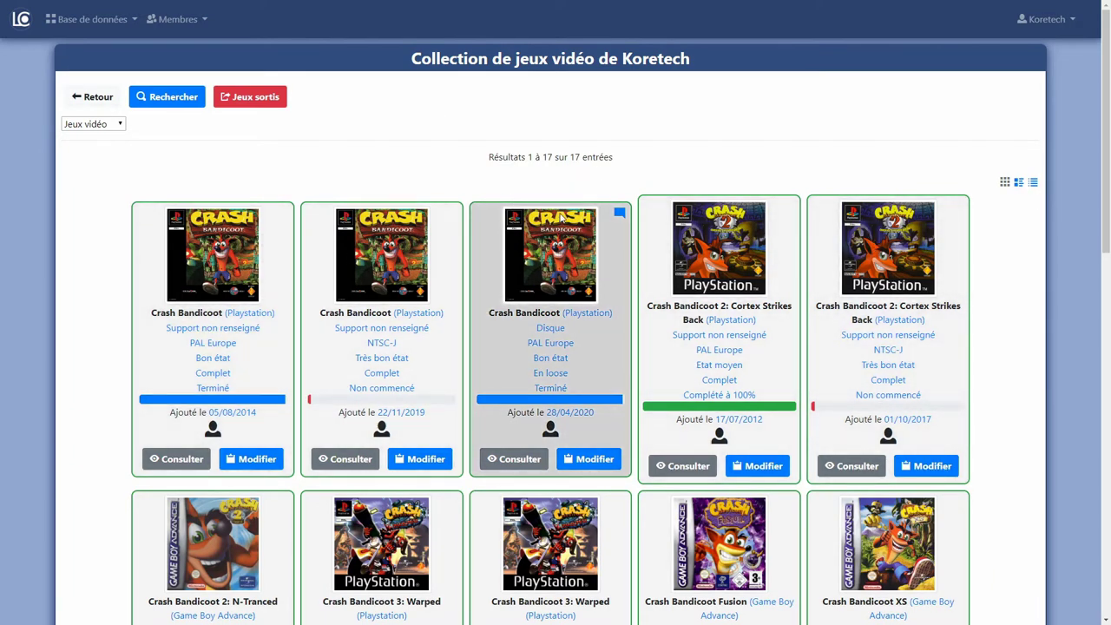
scroll(560, 217, "down", 1)
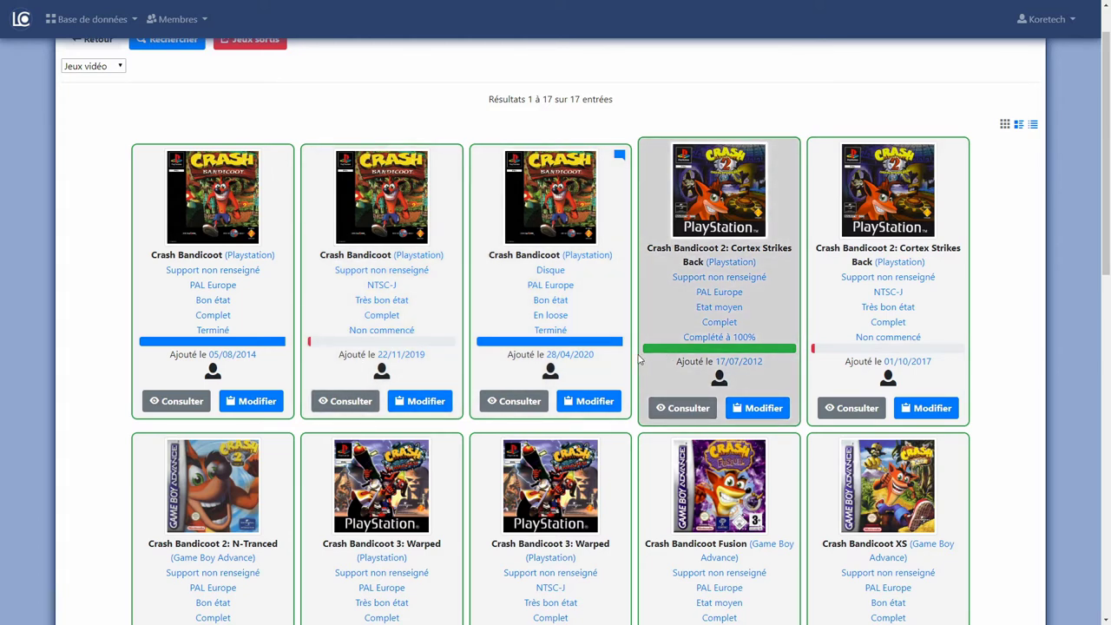
Look through the Crash Bandicoot results, then rerun the "crash bandicoot" search requiring the game name to match exactly.
scroll(710, 267, "down", 1)
scroll(709, 266, "down", 3)
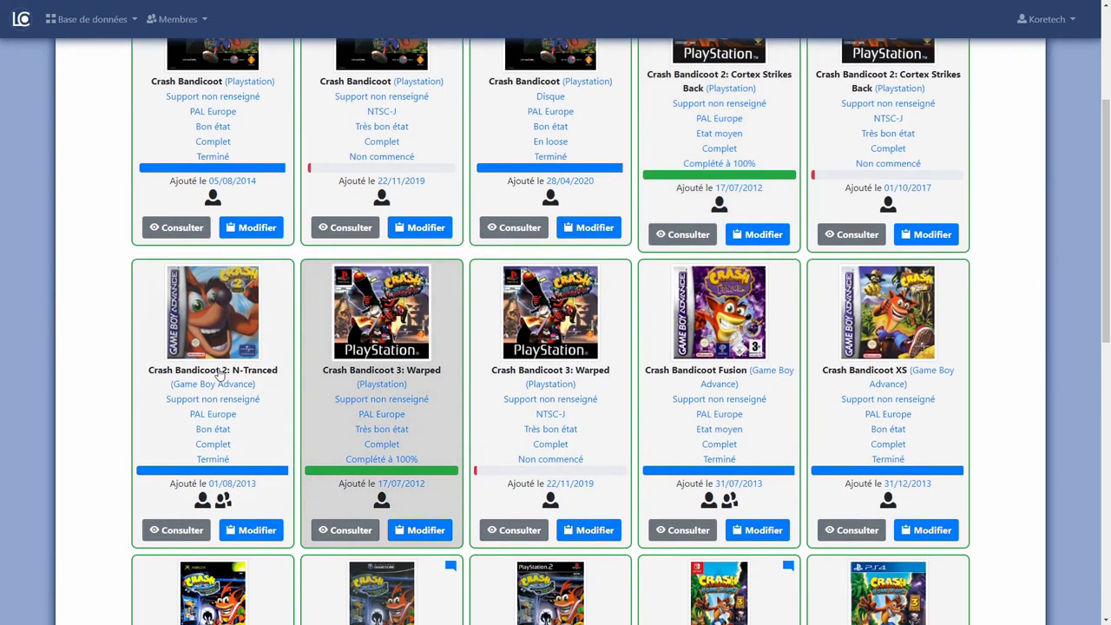
scroll(949, 283, "down", 2)
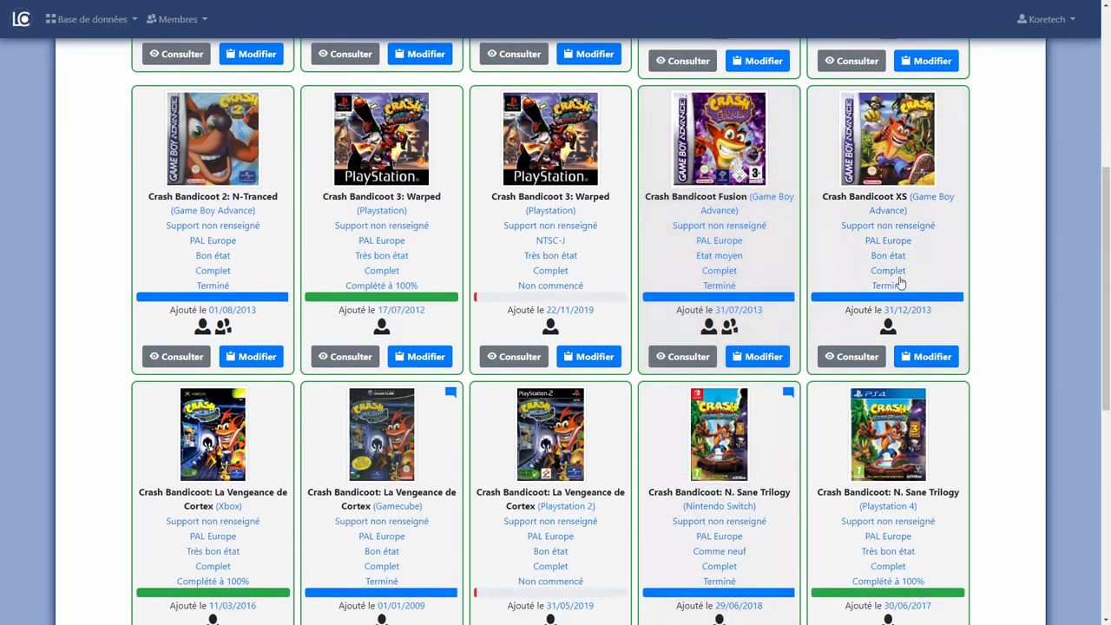
scroll(629, 434, "up", 7)
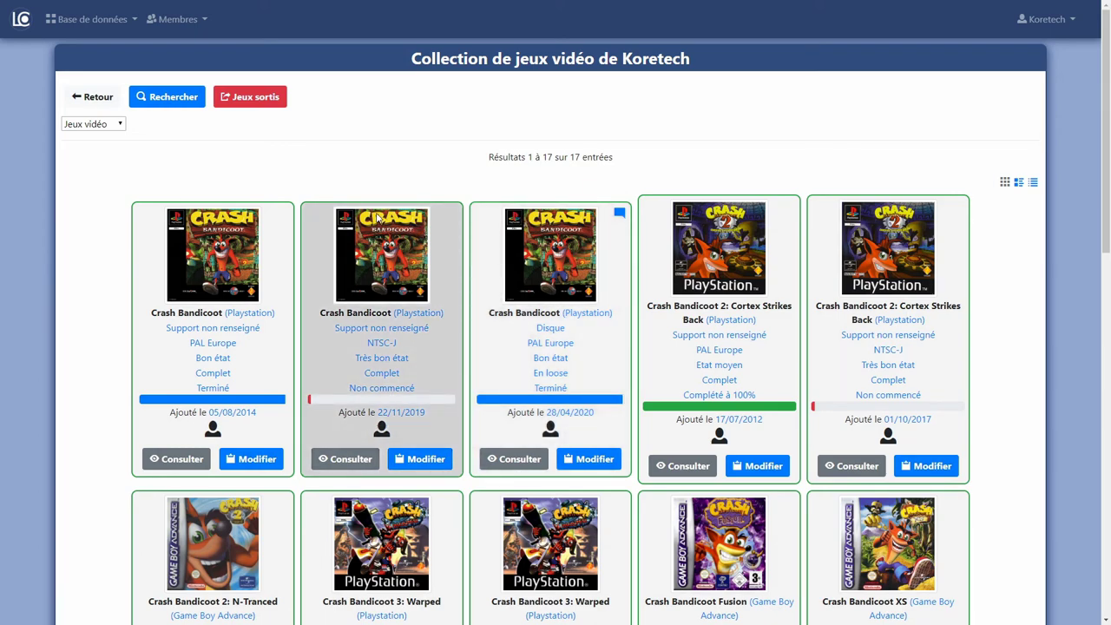
left_click(169, 101)
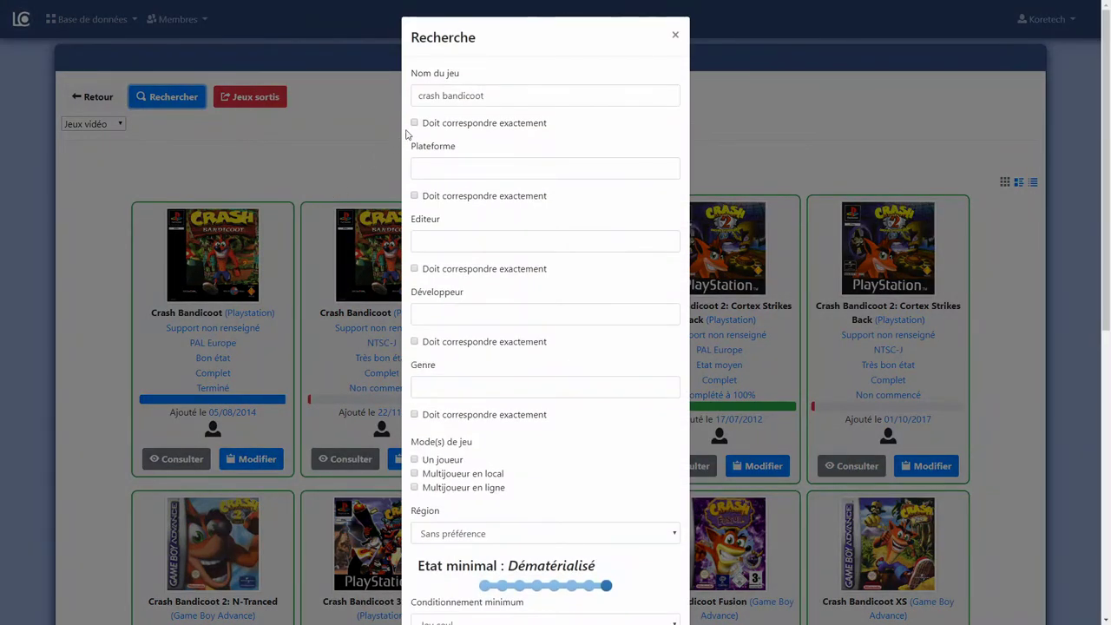
left_click(414, 123)
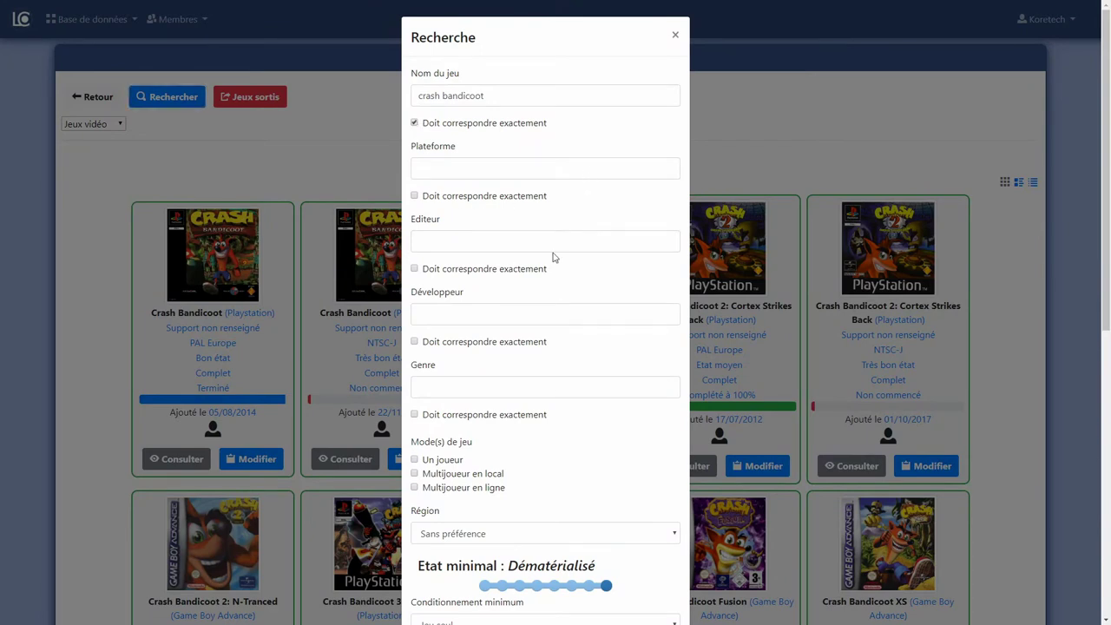
scroll(557, 317, "down", 3)
scroll(561, 317, "up", 3)
left_click(506, 92)
left_click_drag(483, 96, 412, 108)
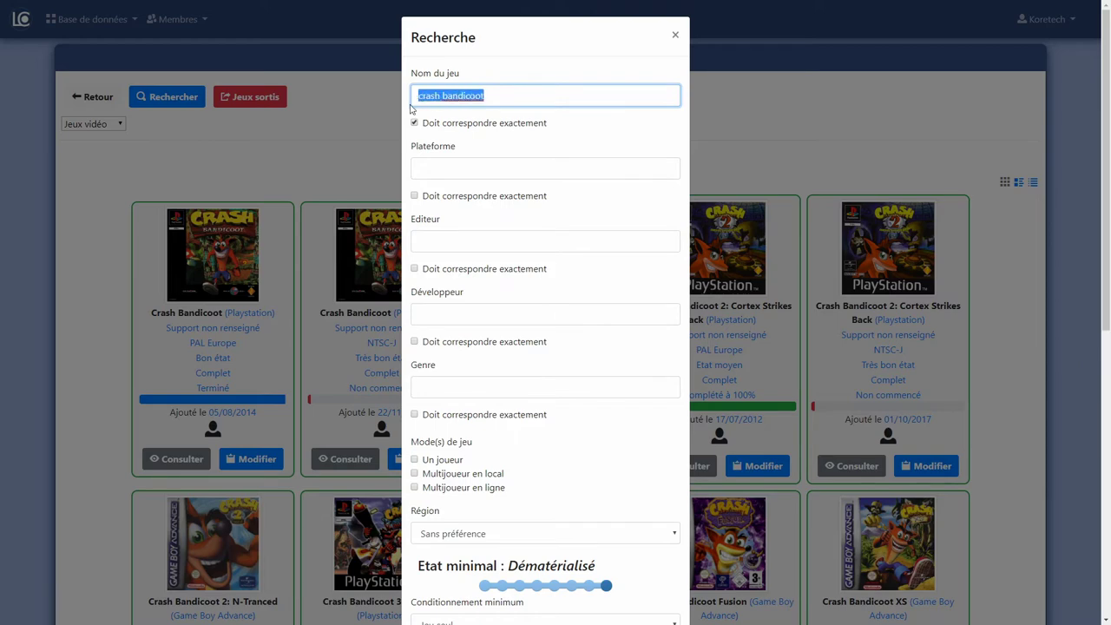
scroll(458, 149, "down", 6)
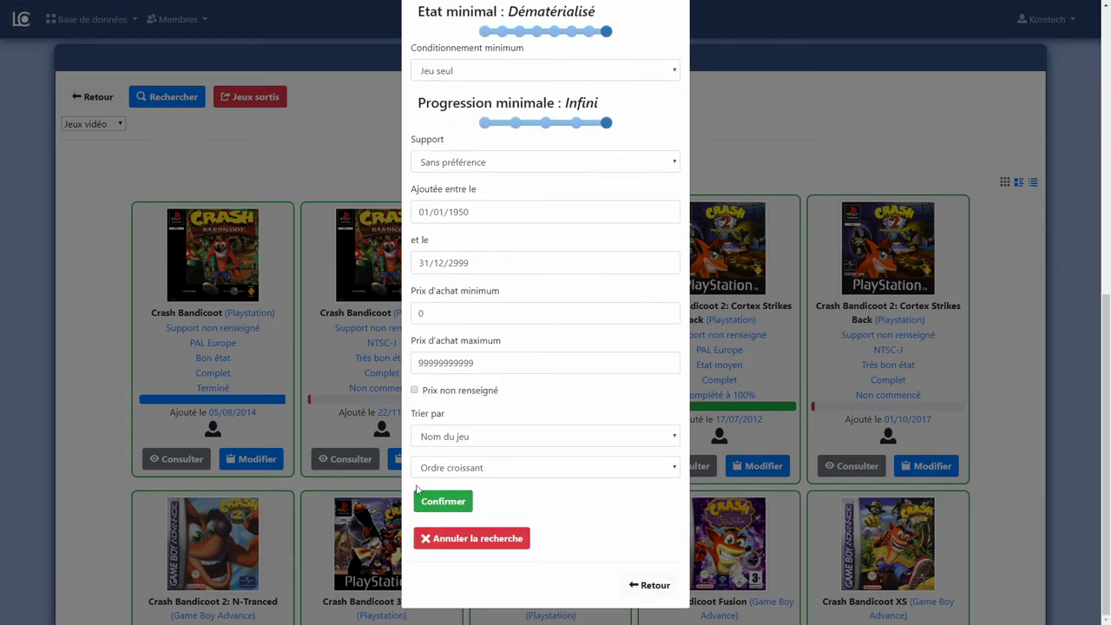
left_click(424, 497)
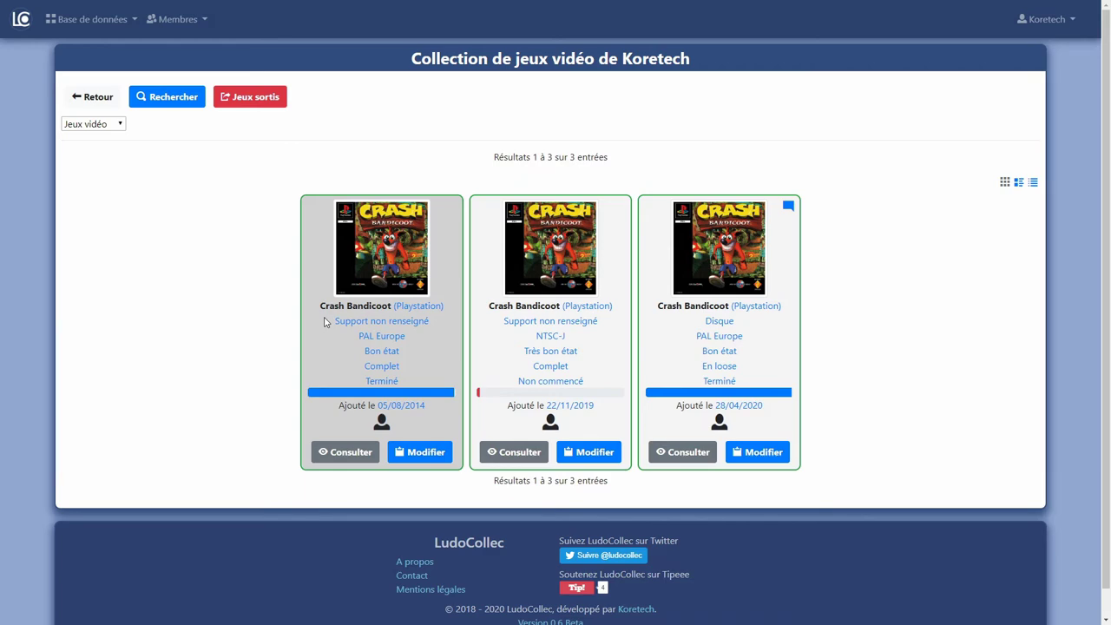
Cancel the exact-name search to restore the full video game collection.
left_click(165, 98)
scroll(253, 192, "down", 6)
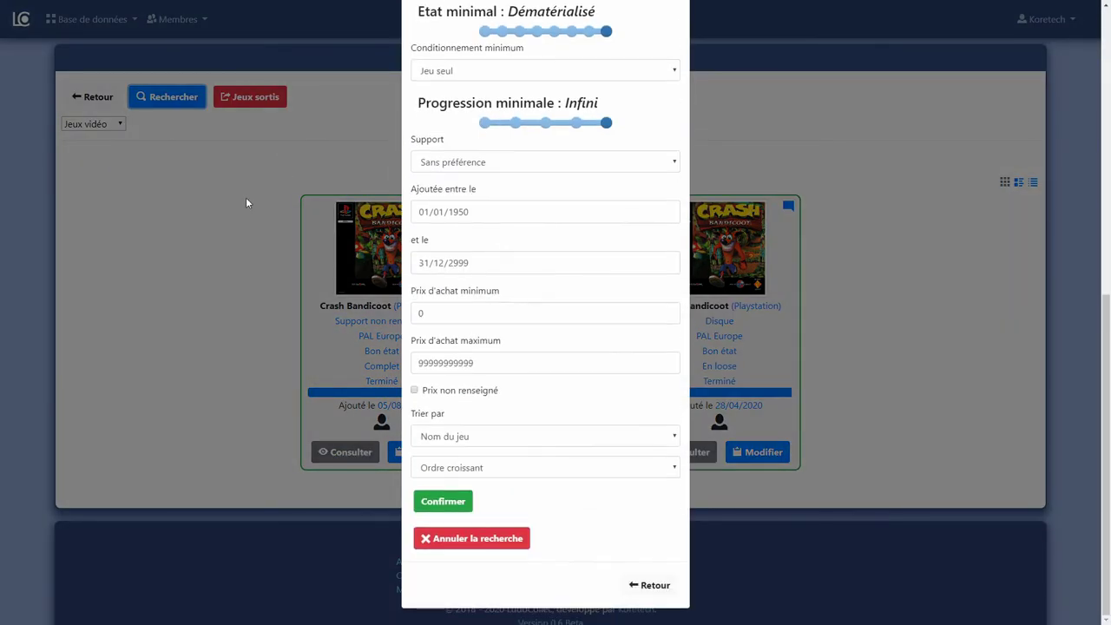
left_click(452, 543)
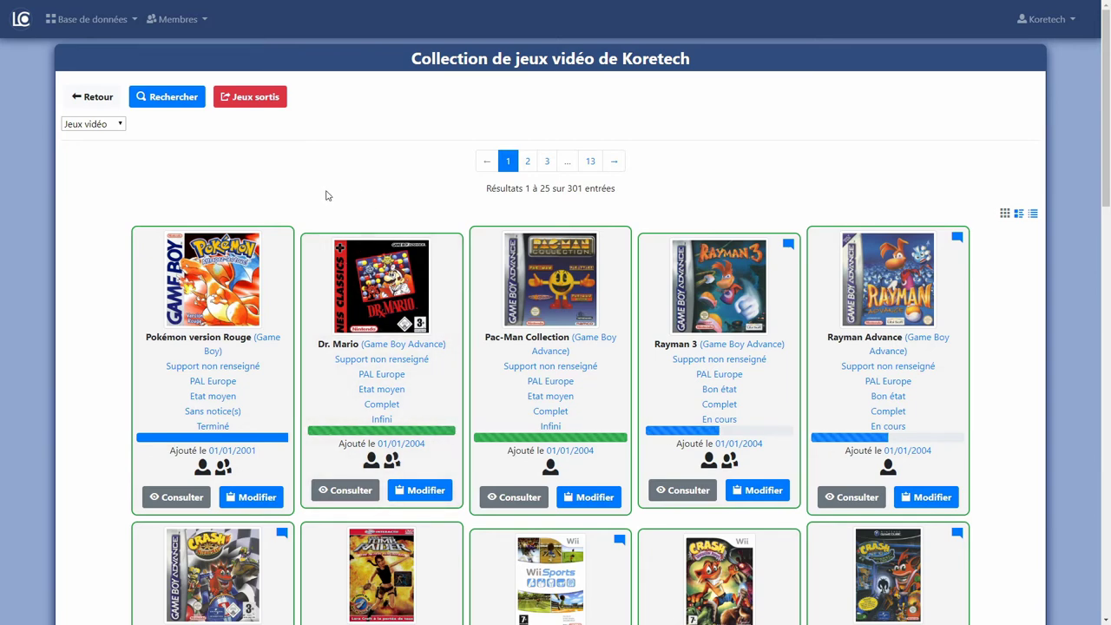
Search the video games with minimum progression En cours, sorted by Plateforme in descending order.
left_click(173, 103)
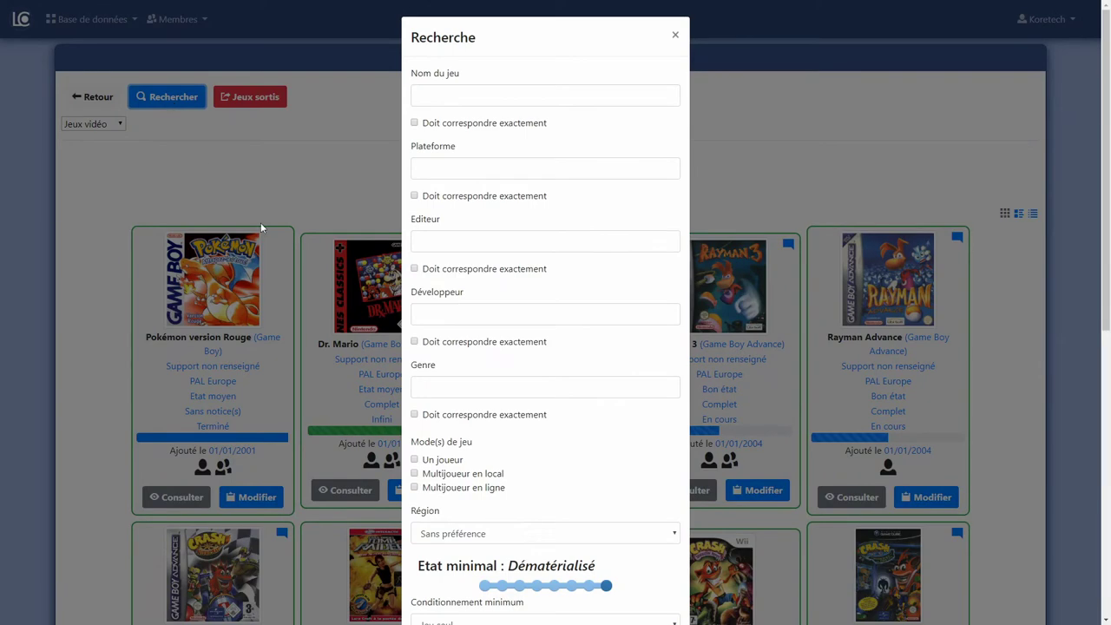
scroll(321, 127, "down", 4)
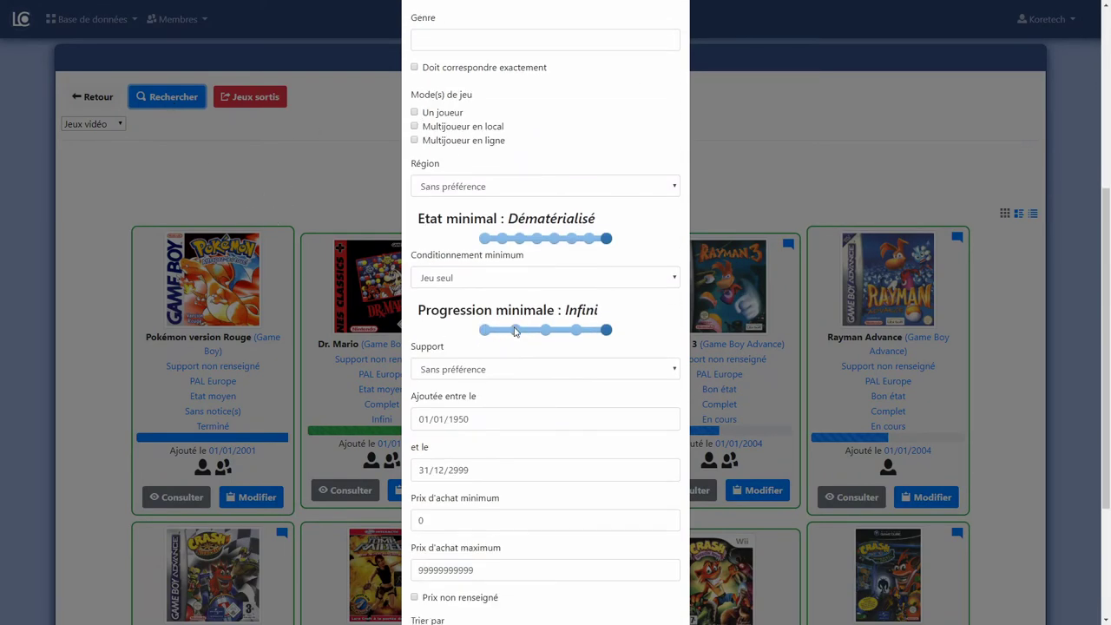
left_click(515, 330)
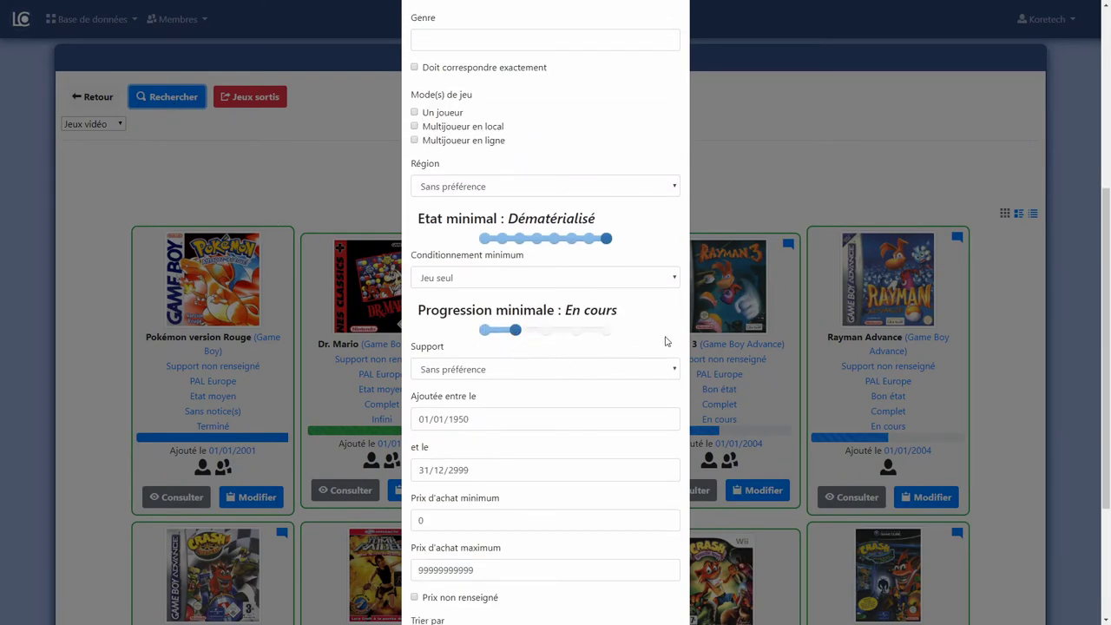
scroll(666, 341, "down", 3)
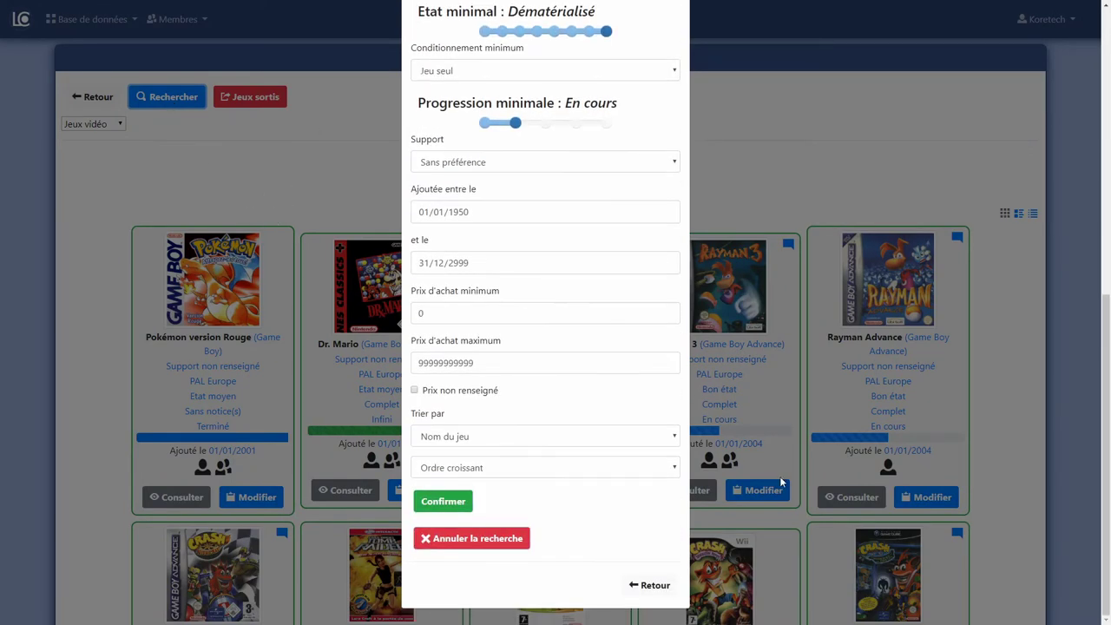
left_click(585, 436)
left_click(612, 467)
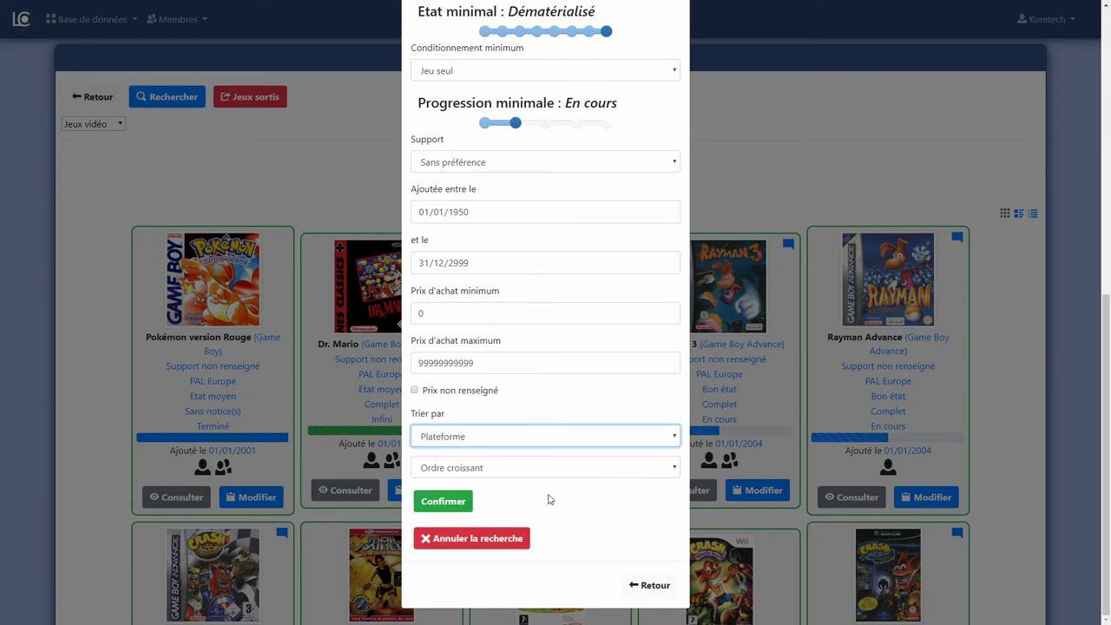
left_click(571, 472)
left_click(520, 495)
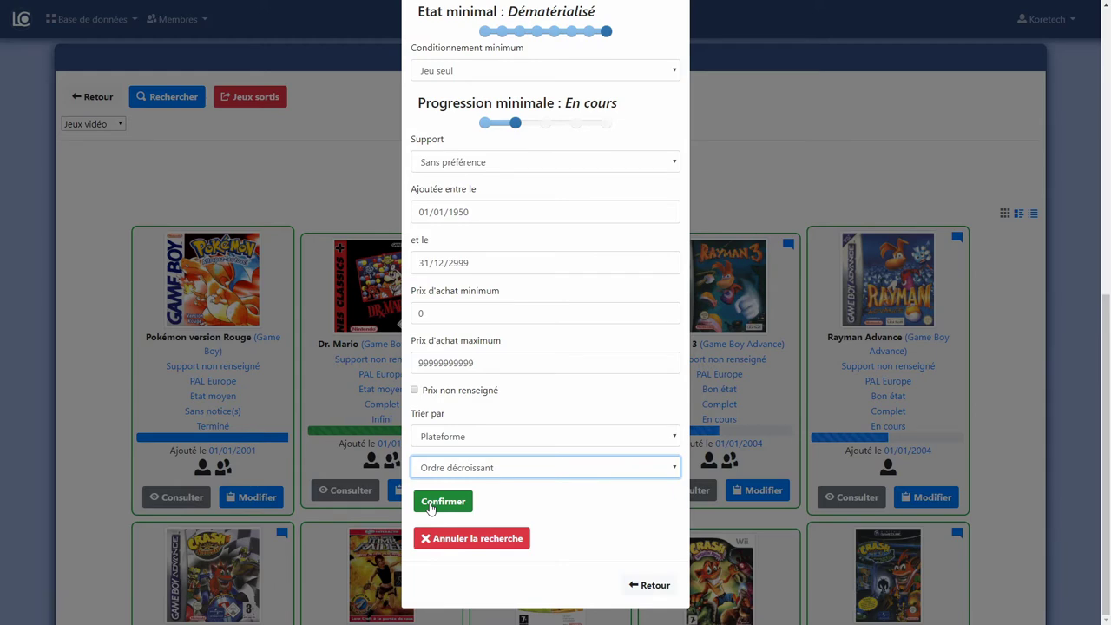
left_click(430, 504)
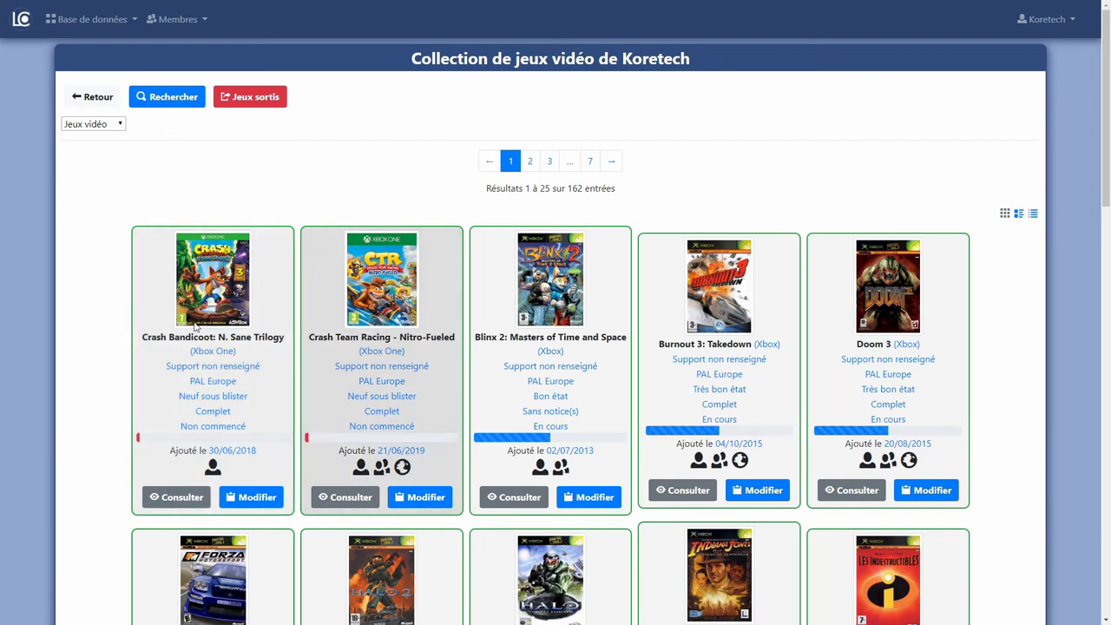
Look through the games on the first results page and open page 2.
scroll(559, 352, "down", 2)
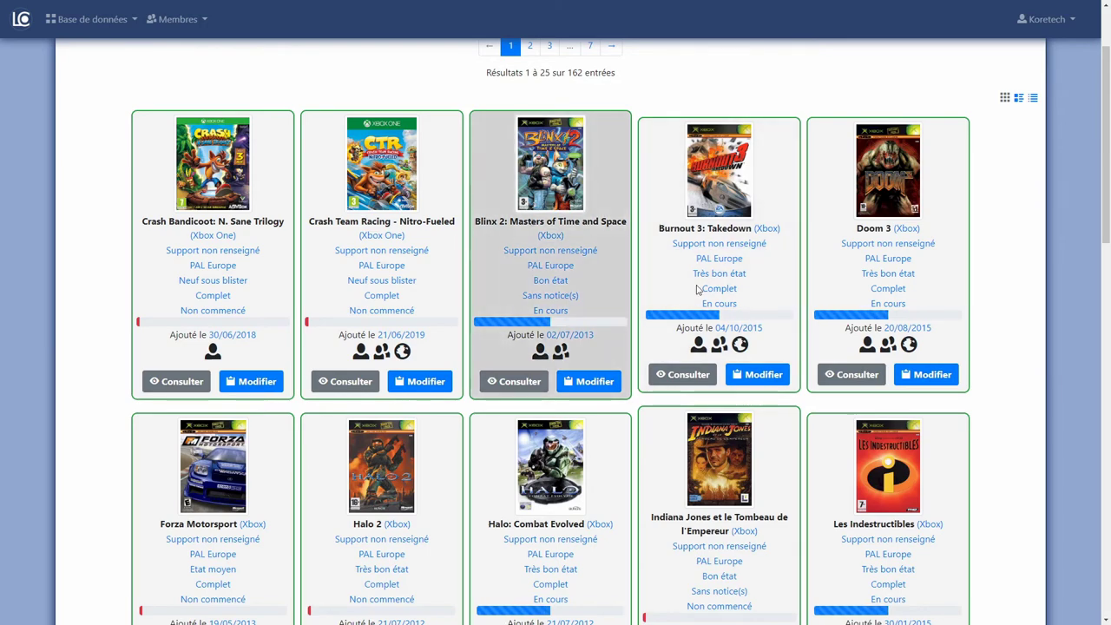
scroll(705, 343, "down", 1)
scroll(607, 295, "down", 5)
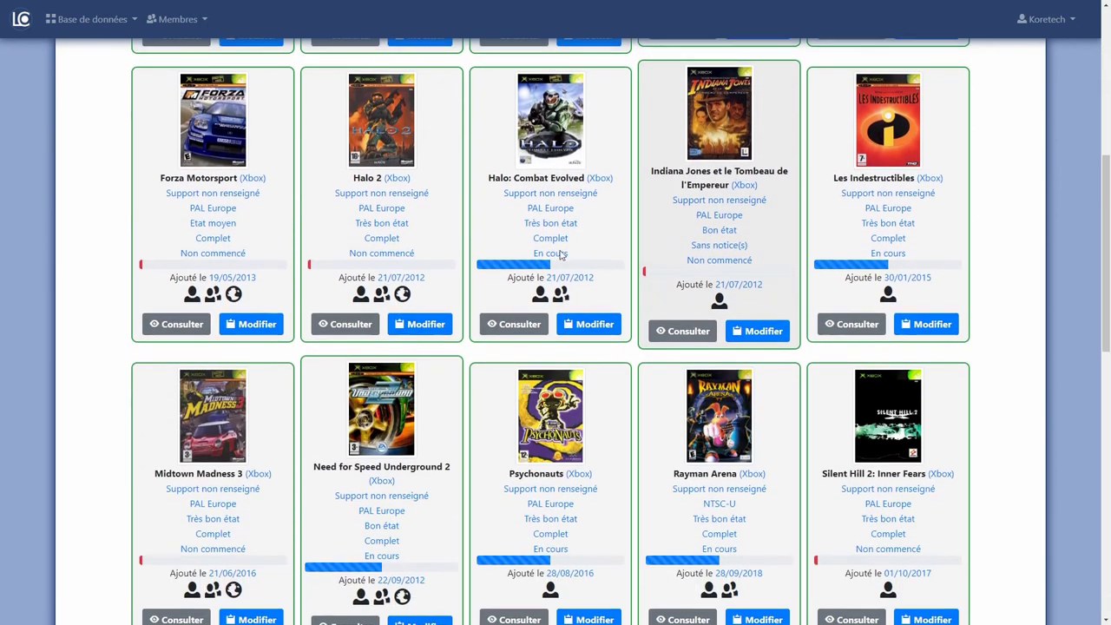
scroll(246, 312, "down", 6)
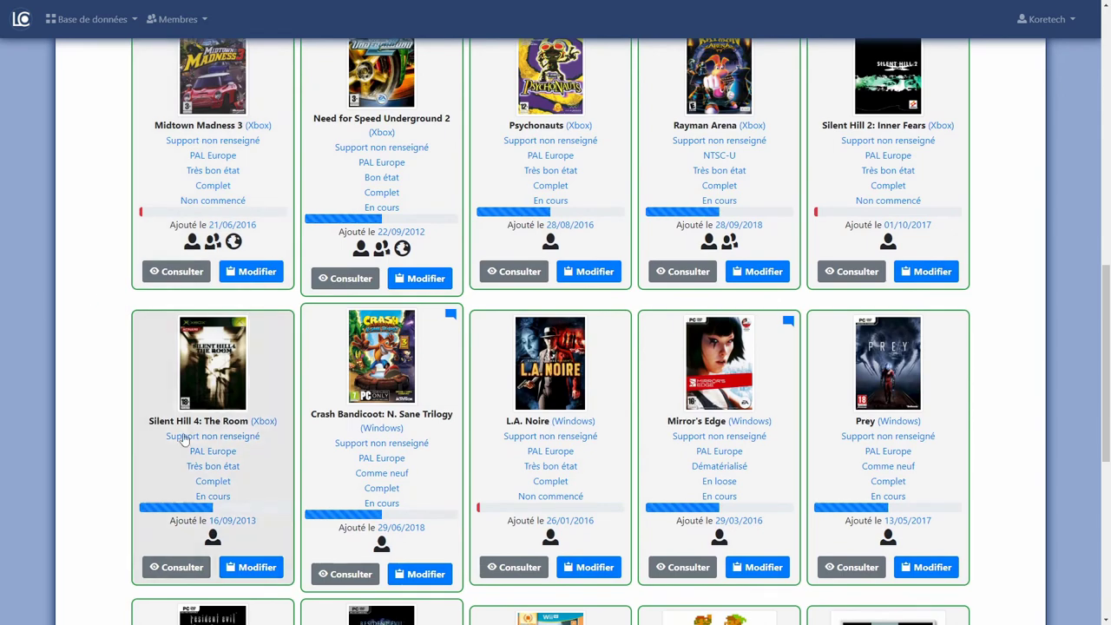
scroll(695, 447, "down", 7)
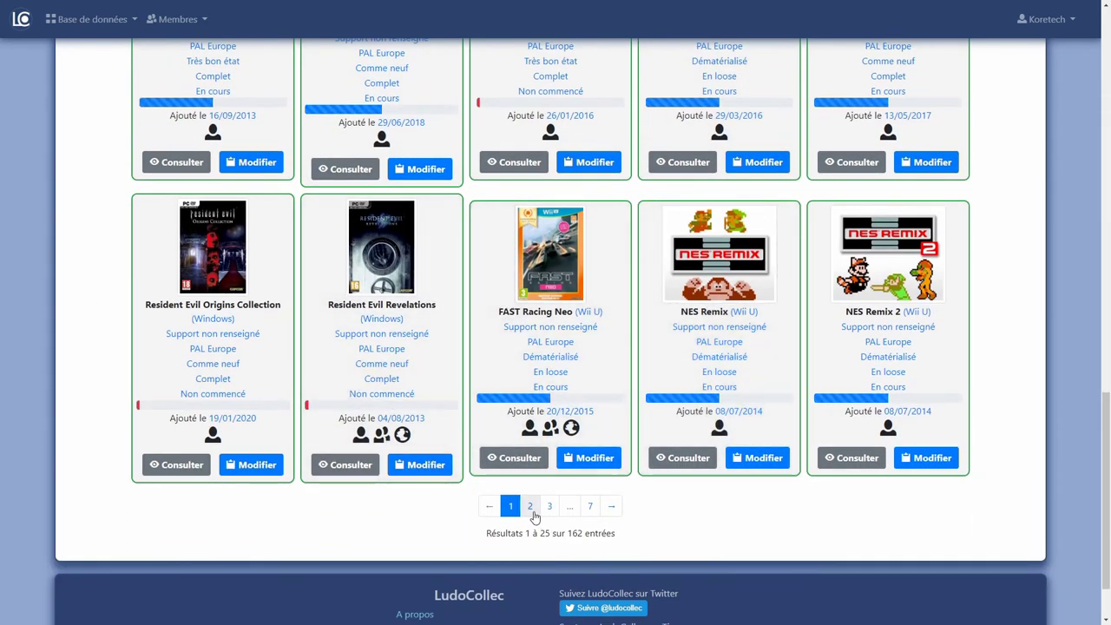
left_click(531, 507)
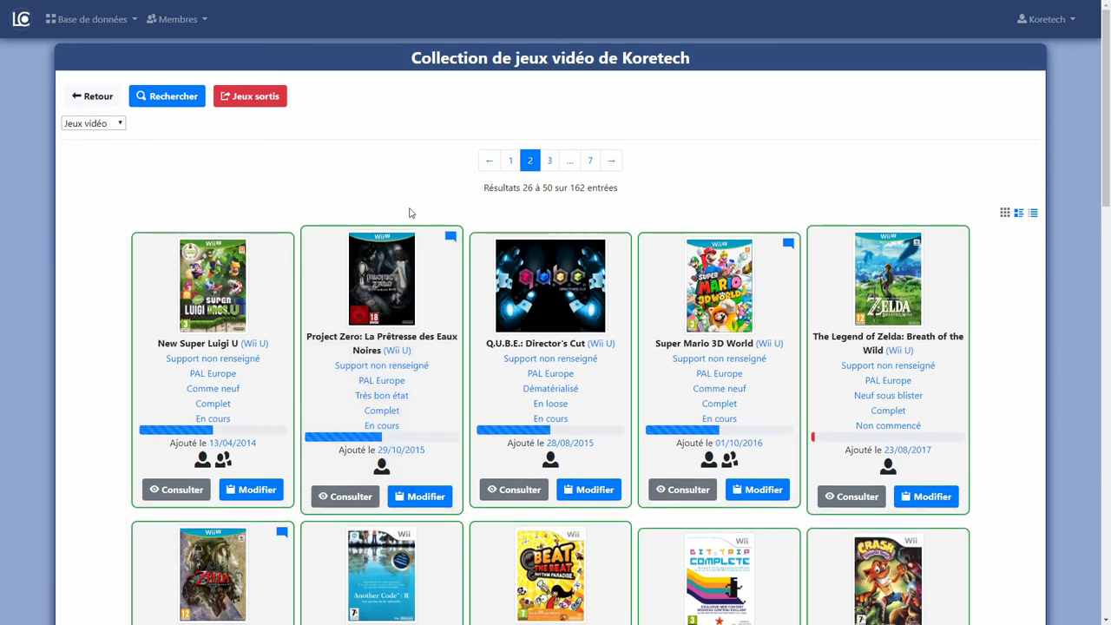
Filter the video games by the Wii U platform of a listed game, check the search form's criteria and close it.
scroll(377, 227, "down", 1)
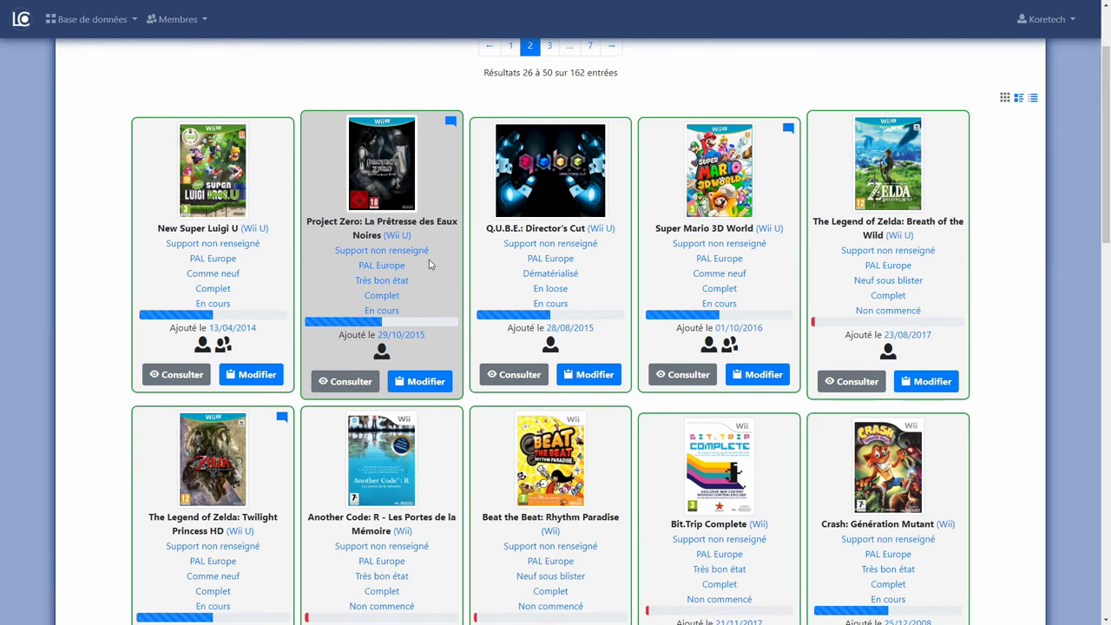
left_click(399, 236)
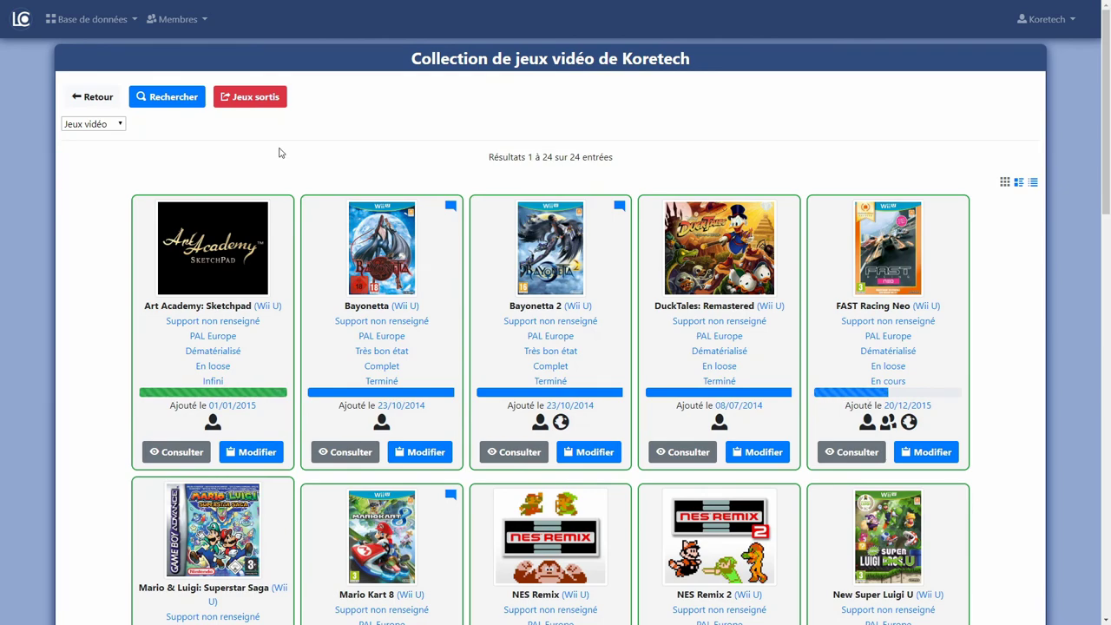
left_click(185, 98)
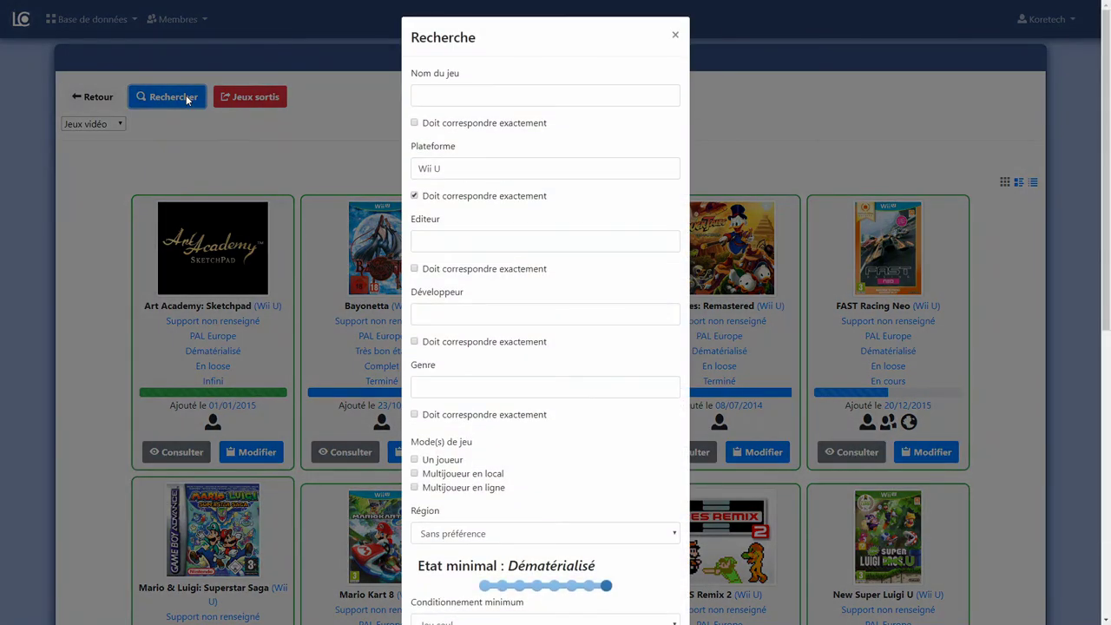
left_click(364, 162)
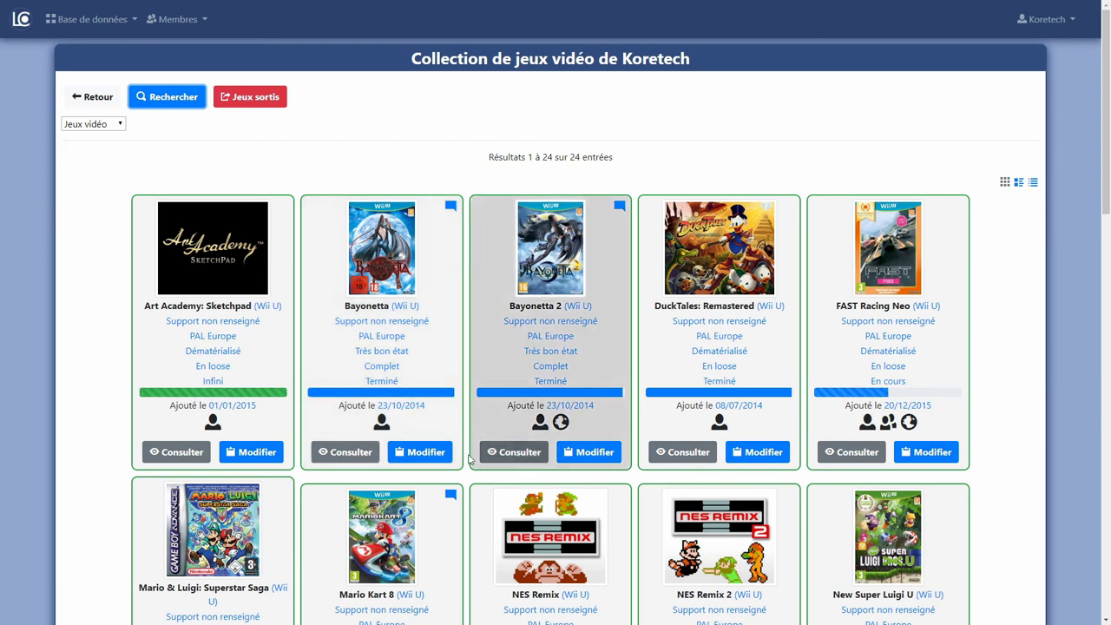
Filter the games by the added date 23/10/2014 of Bayonetta, then by the region PAL Europe.
left_click(419, 406)
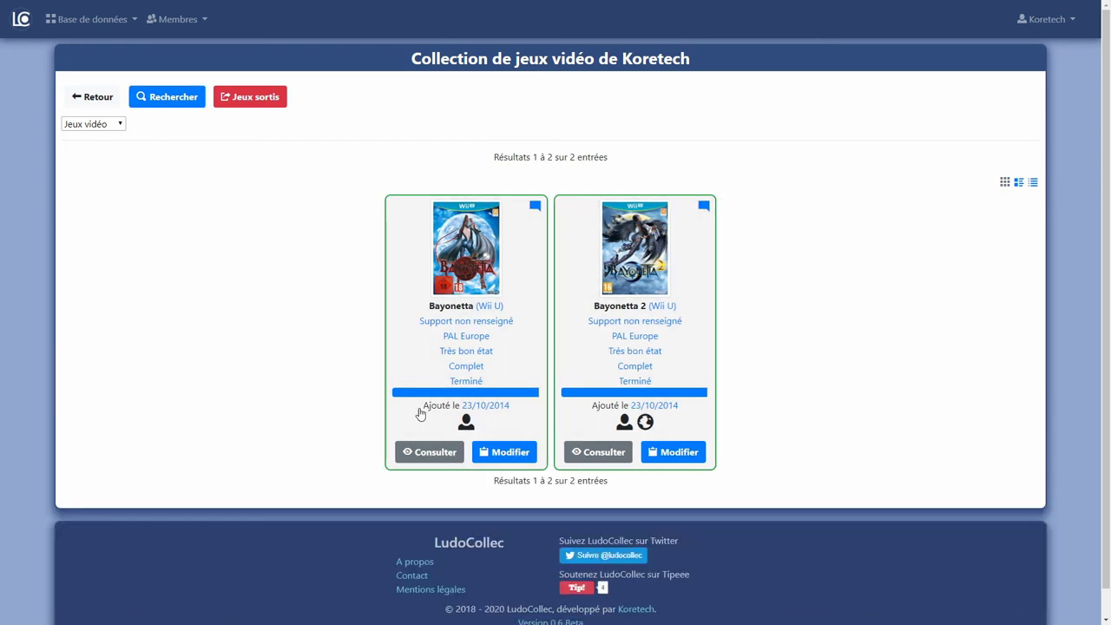
left_click(483, 352)
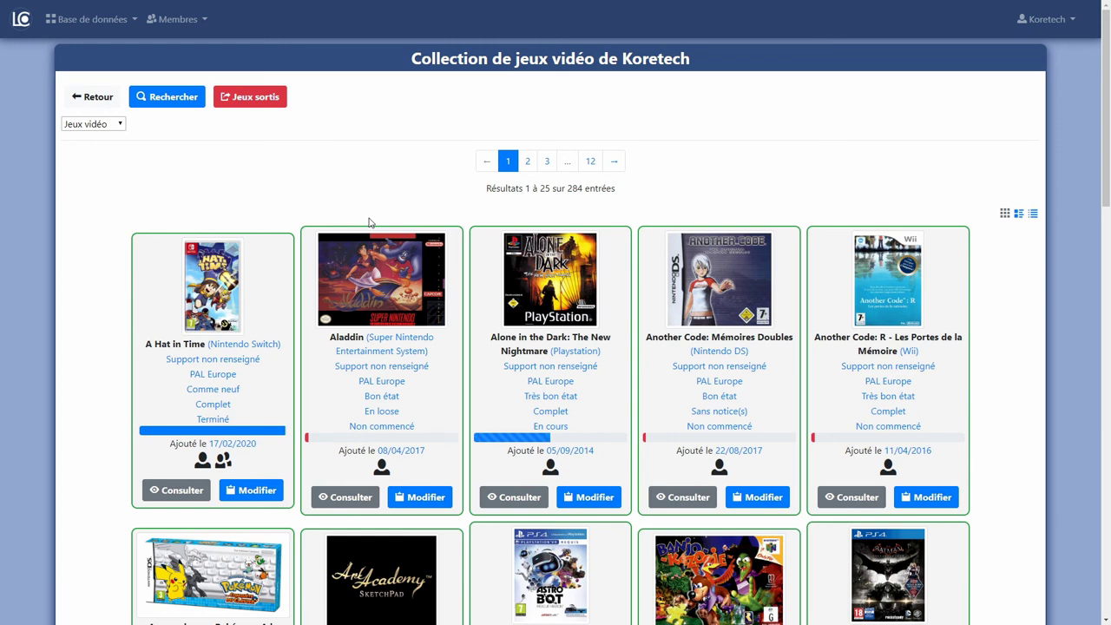
Switch the collection category to Plateformes, filter by manufacturer Nintendo, then by region PAL Europe, and look through the consoles.
left_click(121, 127)
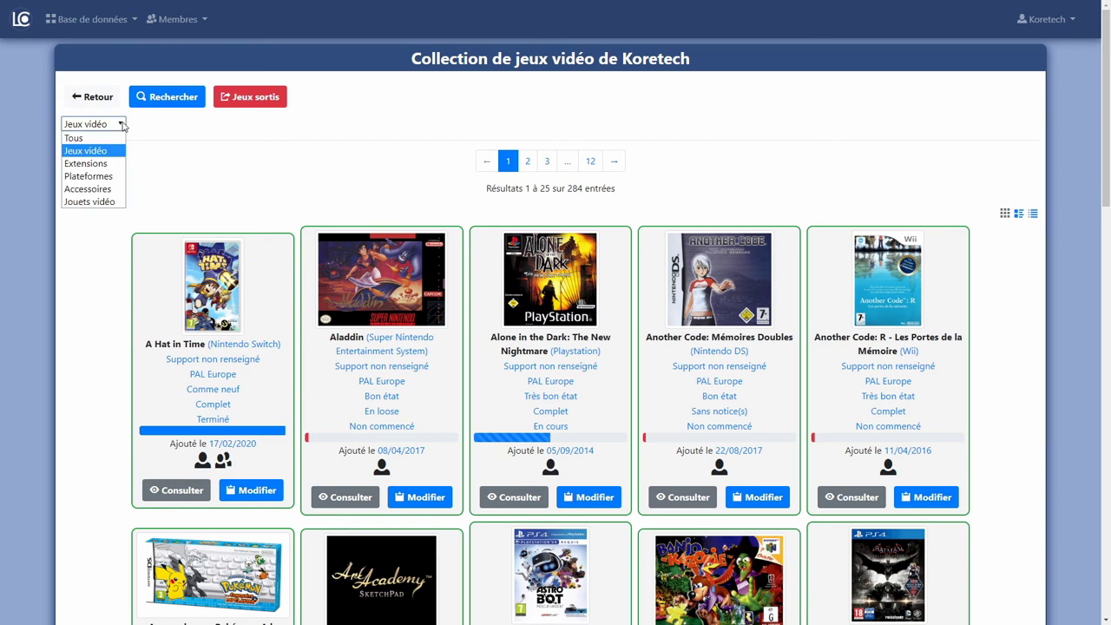
left_click(96, 171)
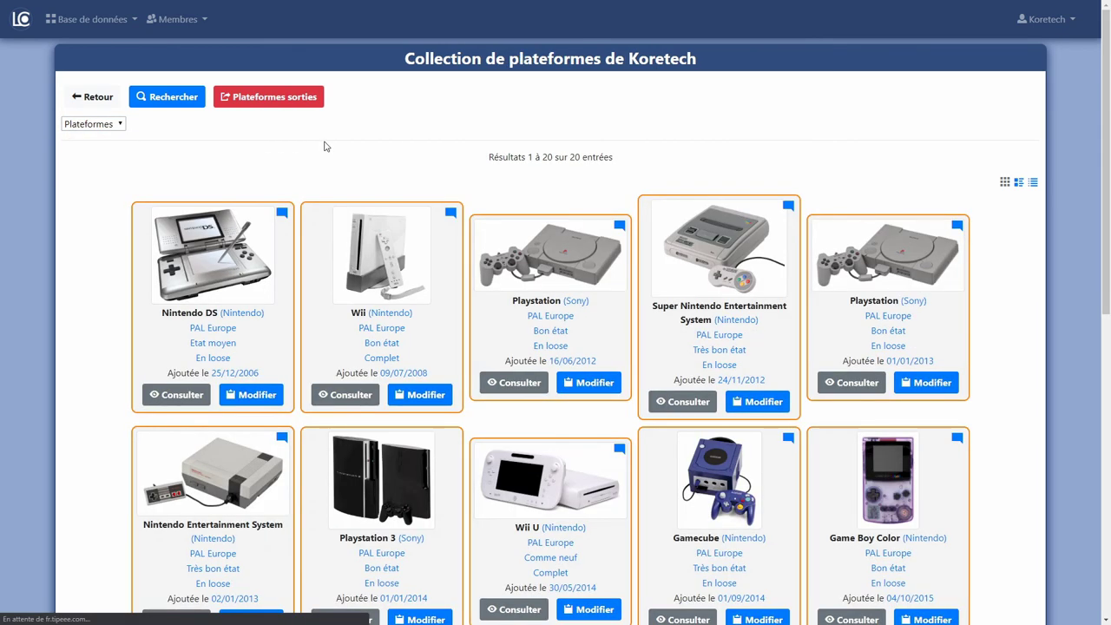
left_click(260, 315)
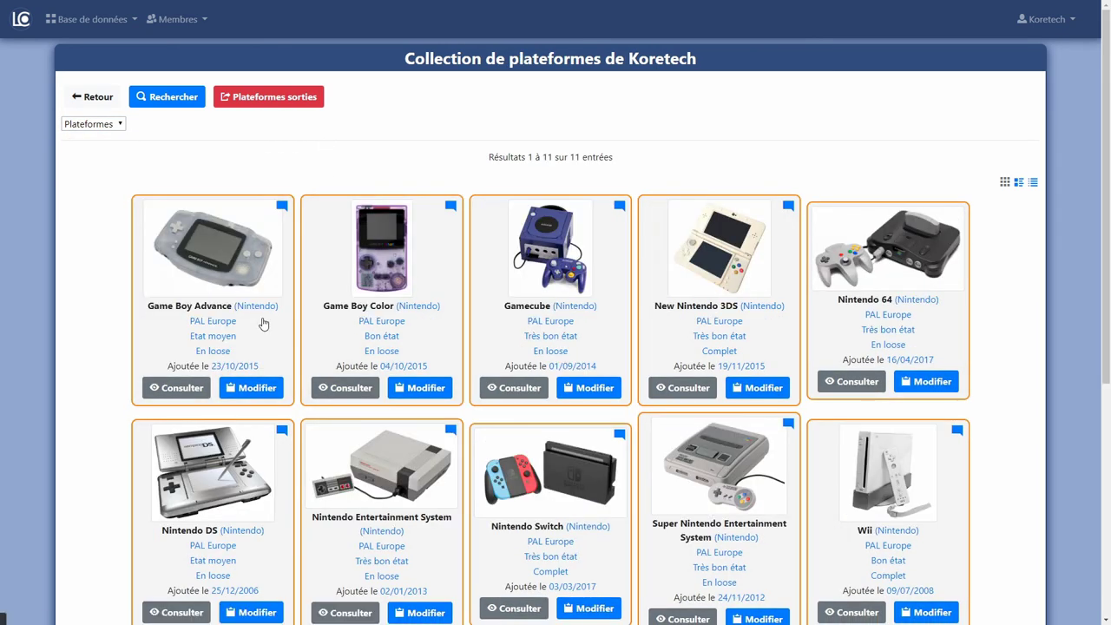
left_click(550, 321)
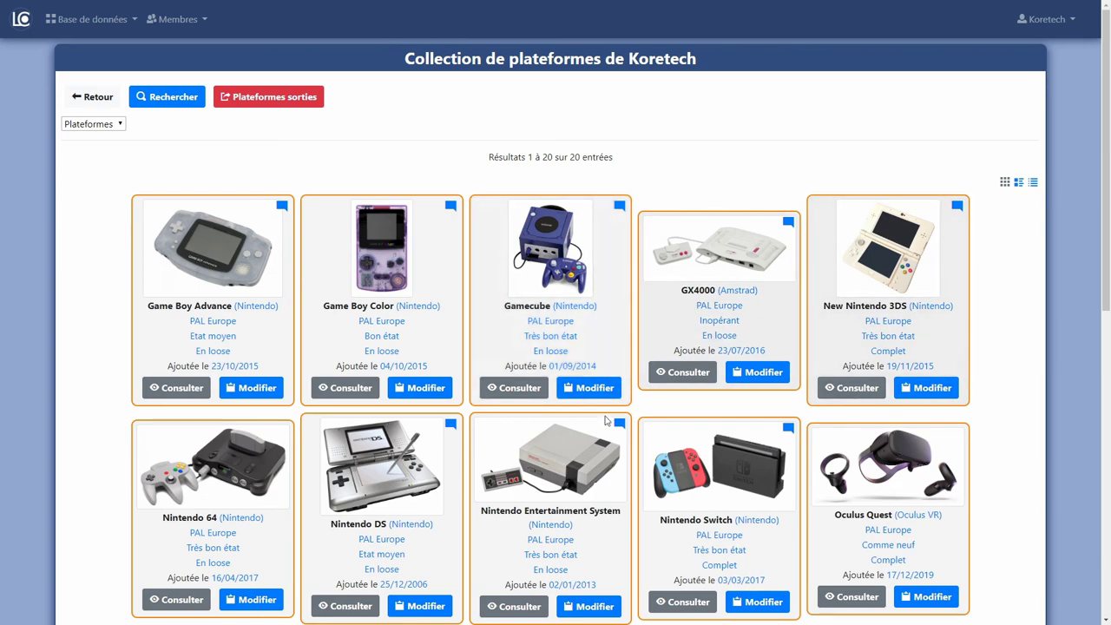
scroll(934, 447, "down", 2)
scroll(934, 447, "down", 3)
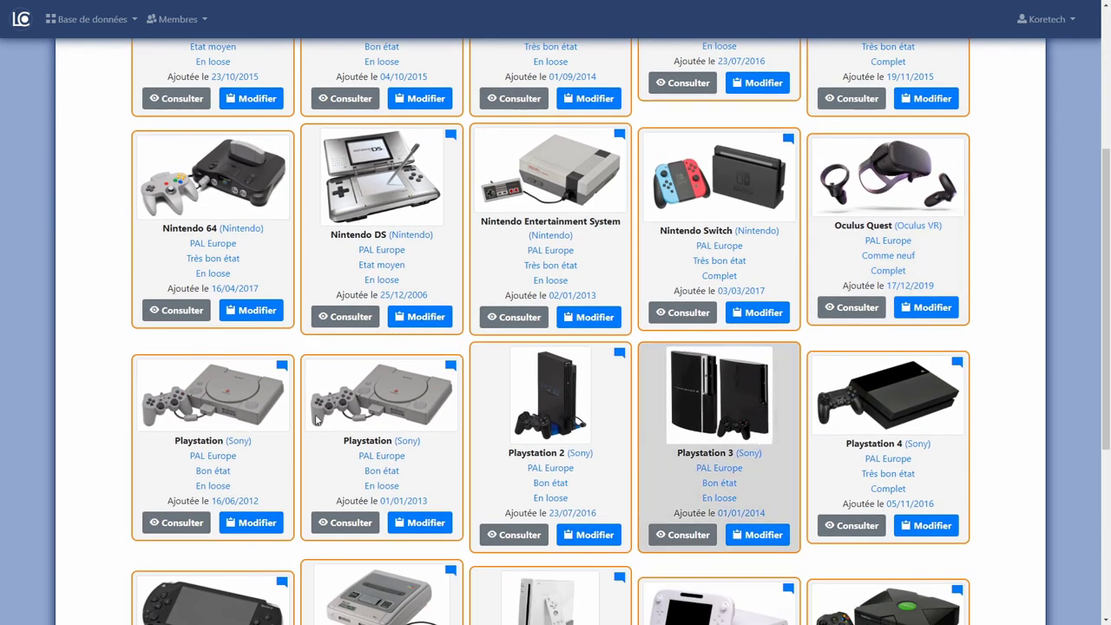
scroll(718, 434, "up", 5)
Switch the collection category to Jouets vidéo and filter the toys by PAC-MAN's added date, 28/08/2015.
left_click(109, 127)
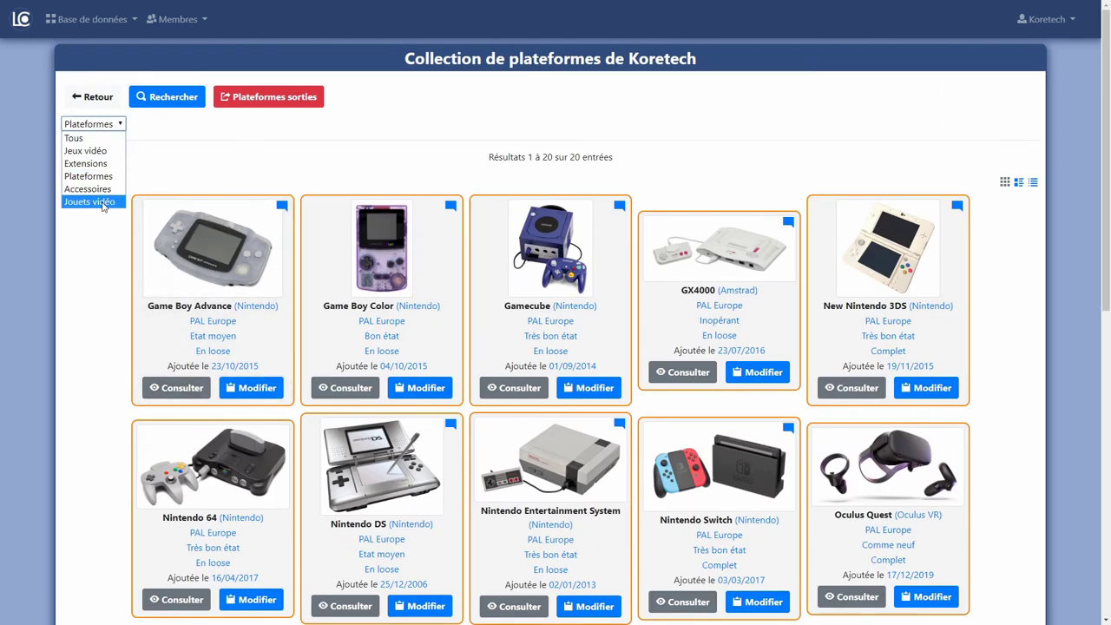
left_click(104, 204)
scroll(583, 347, "down", 1)
left_click(587, 340)
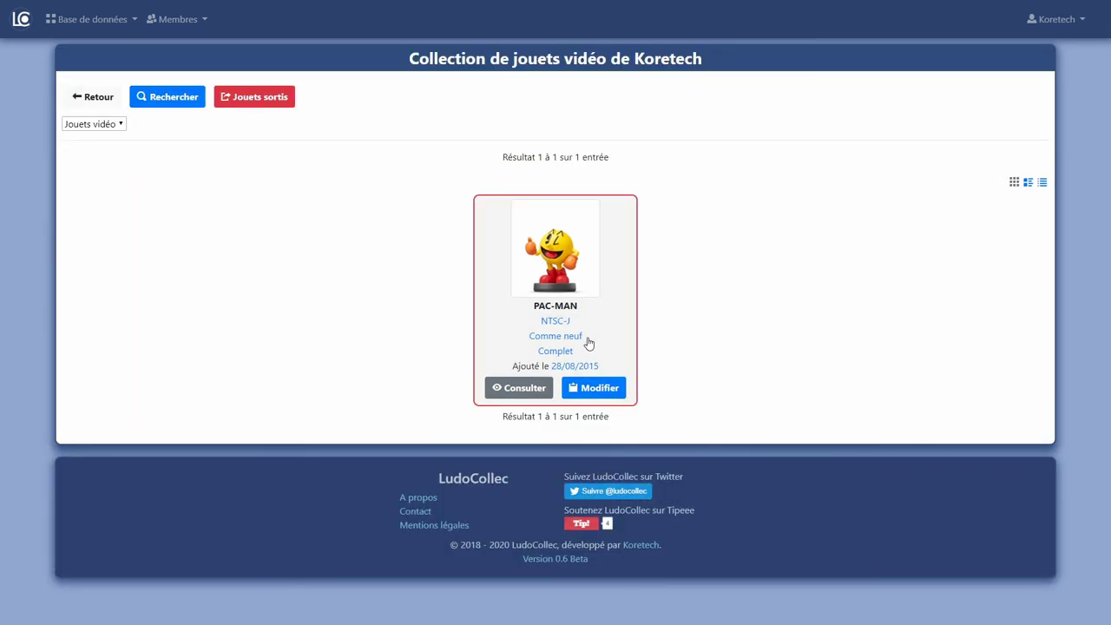
Cancel the date search on the video toys and set the collection category to Tous.
left_click(166, 97)
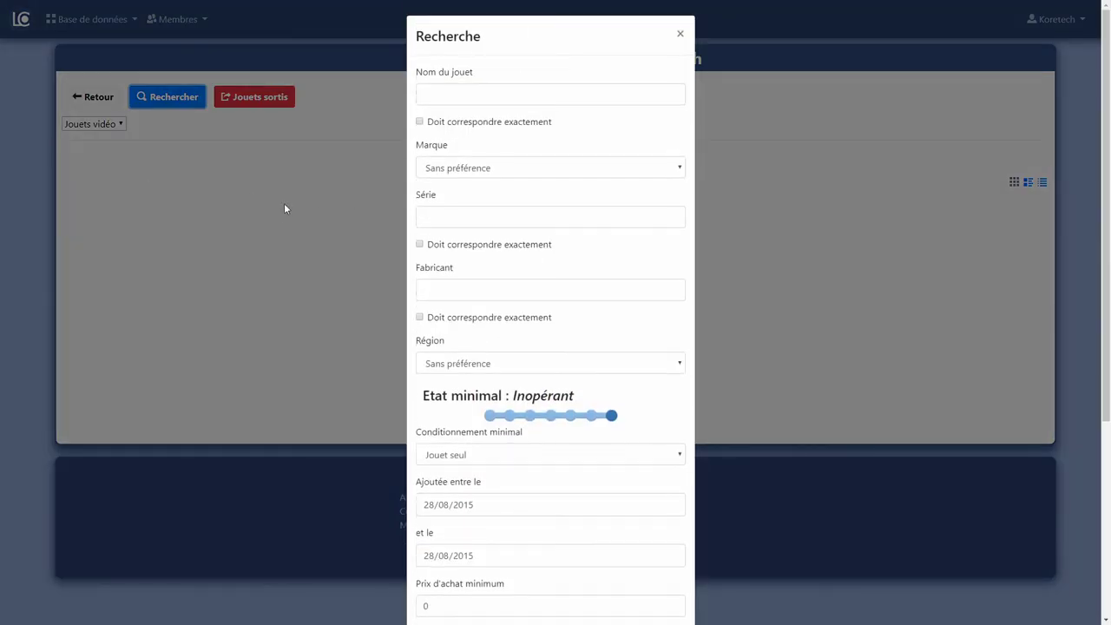
scroll(285, 204, "down", 5)
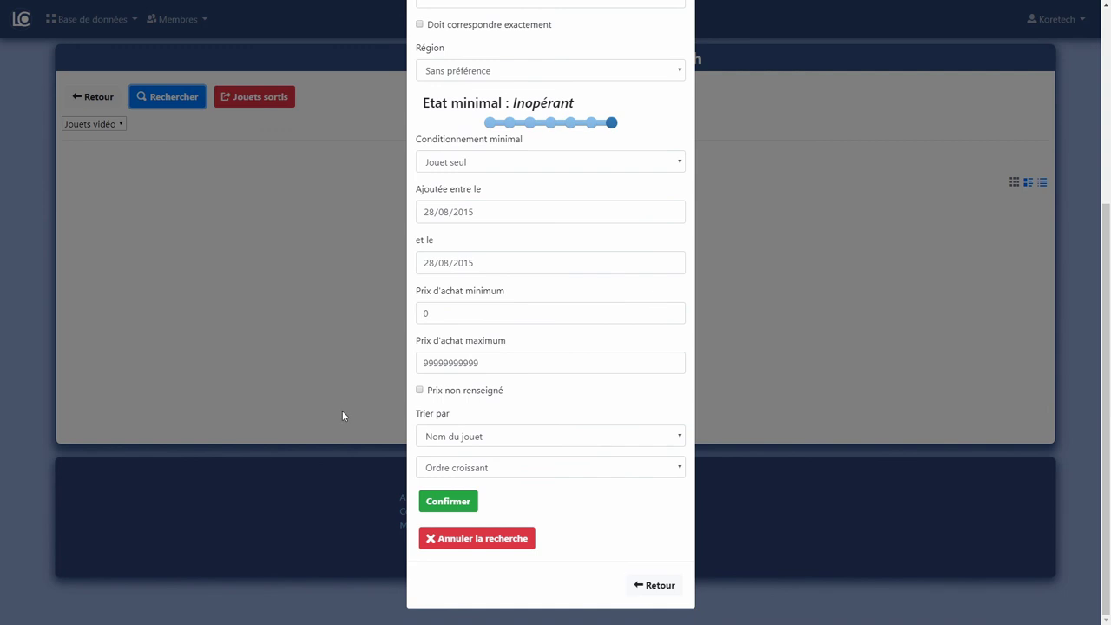
left_click(518, 547)
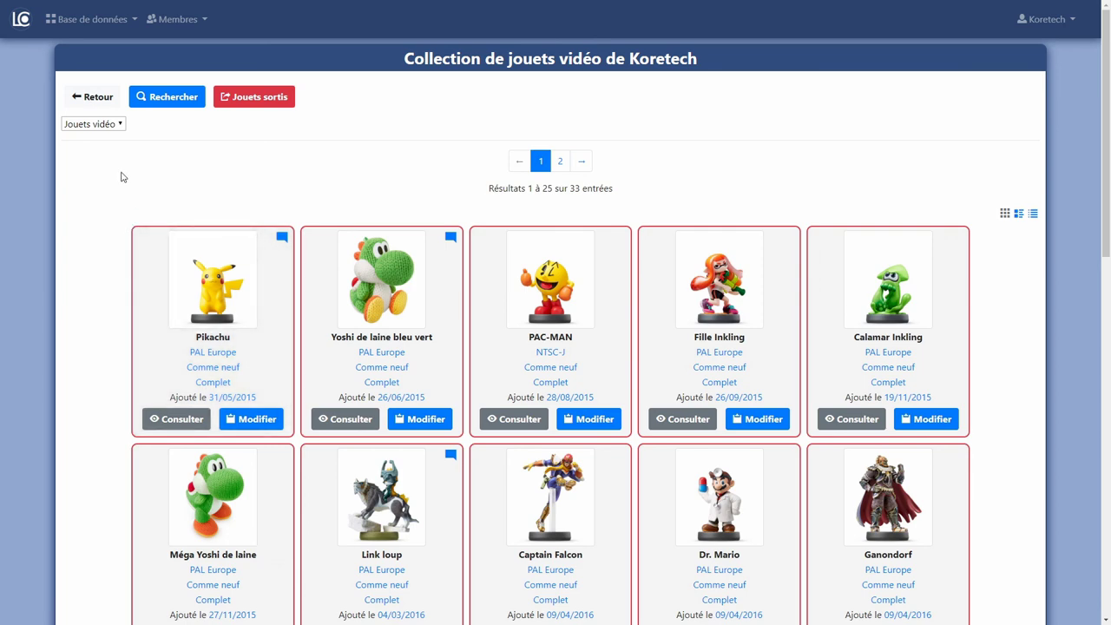
left_click(119, 124)
left_click(75, 138)
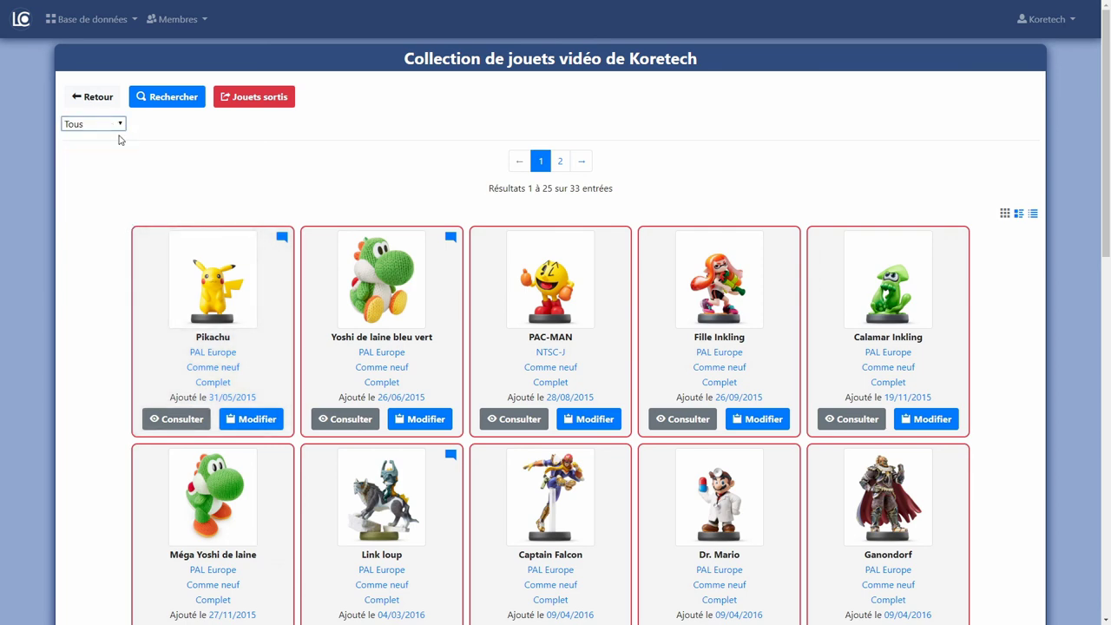